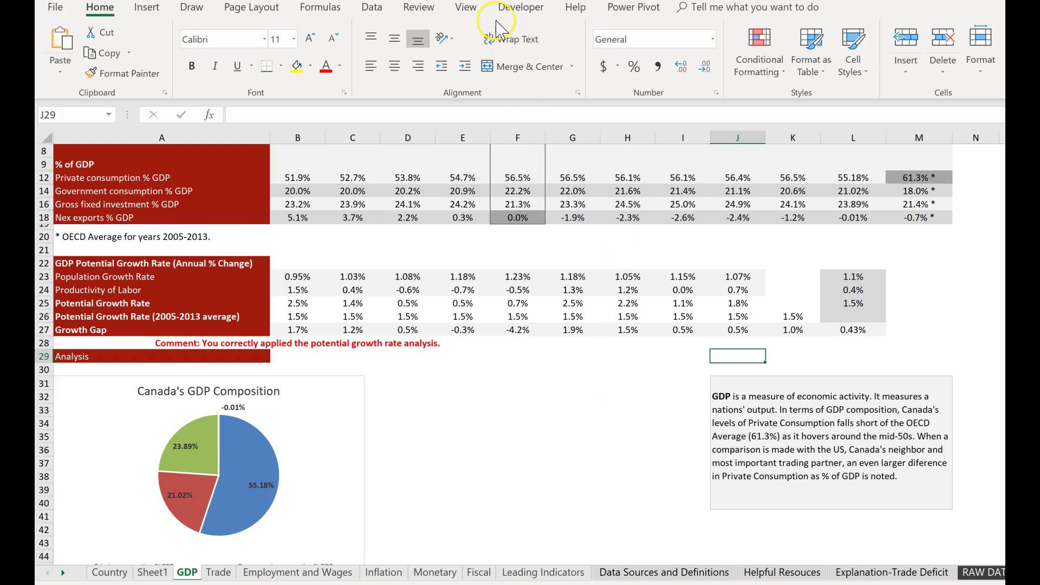
Enable the Developer tab under Main Tabs in Excel Options' Customize the Ribbon.
left_click(509, 8)
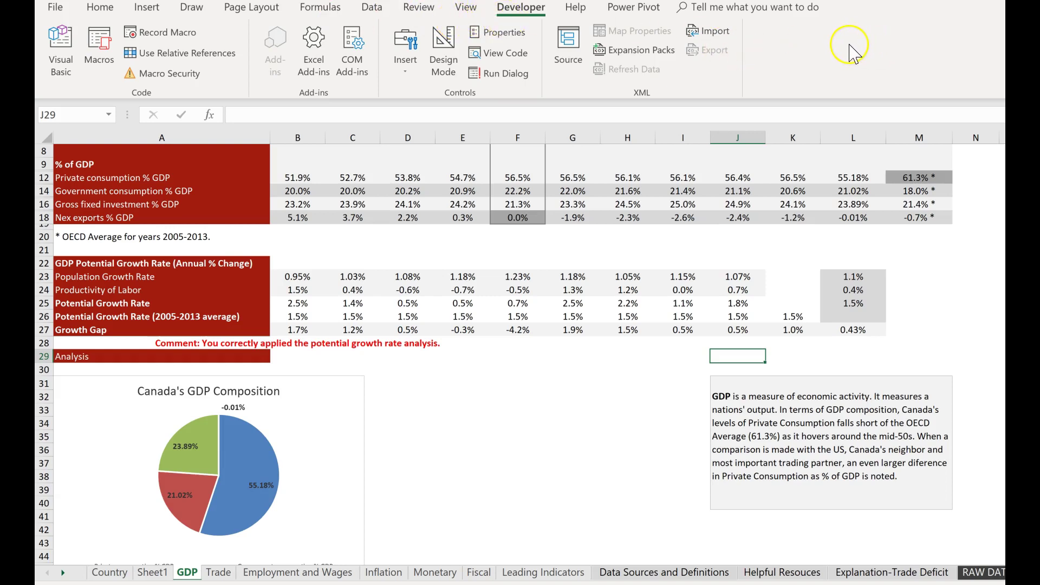
right_click(819, 56)
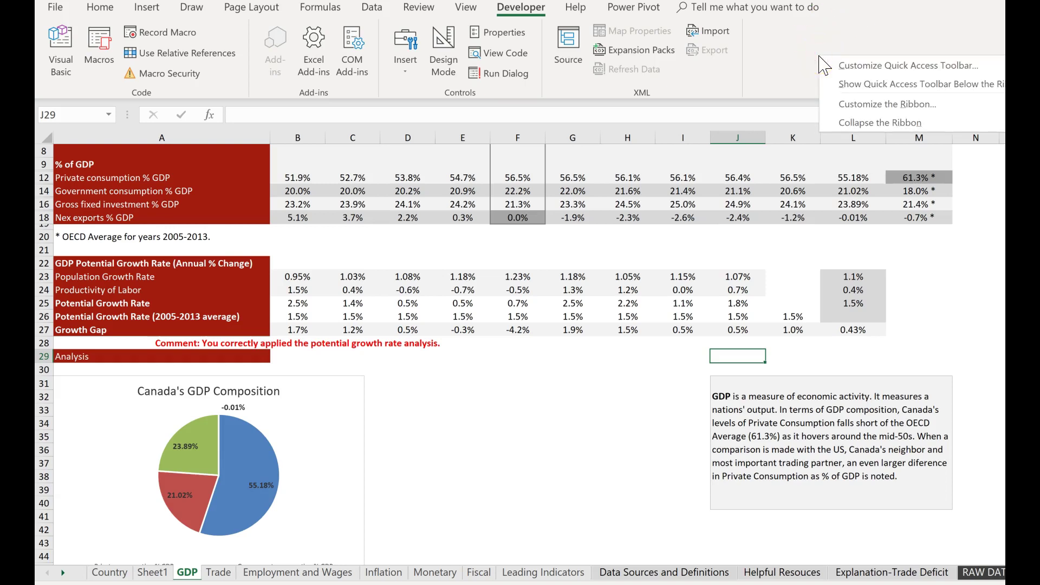
left_click(855, 104)
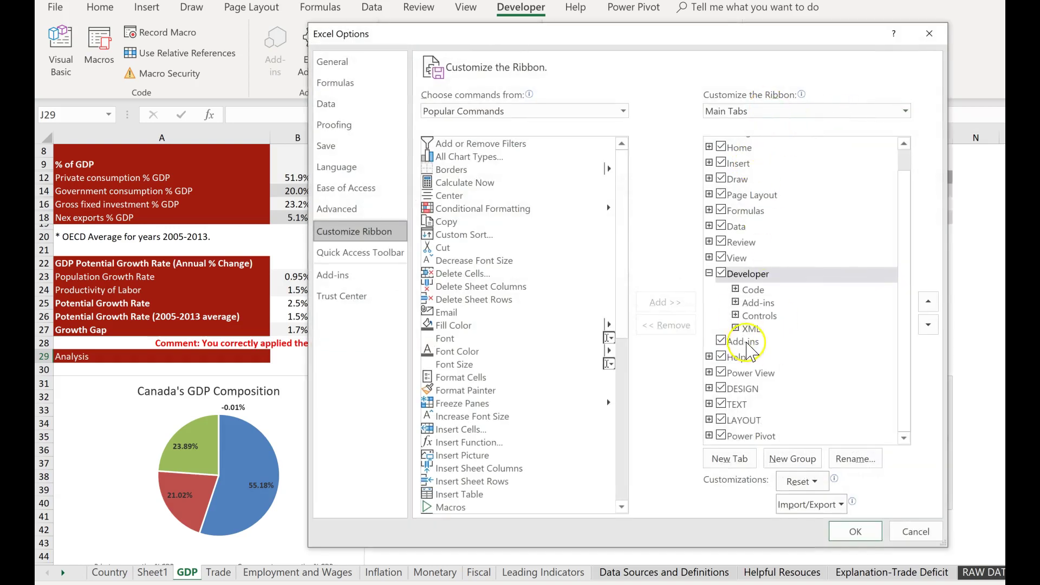
left_click(721, 275)
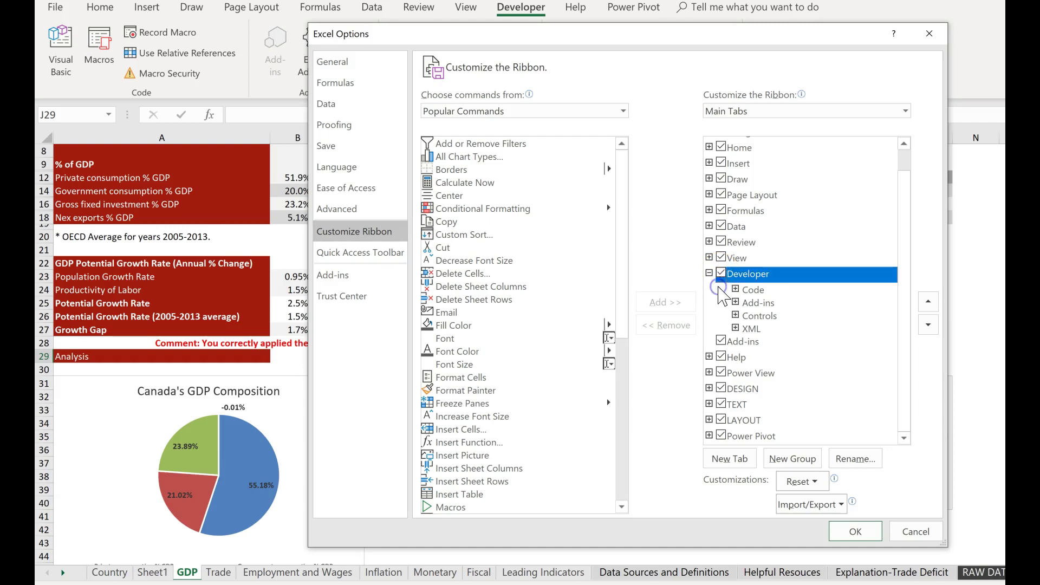
left_click(866, 533)
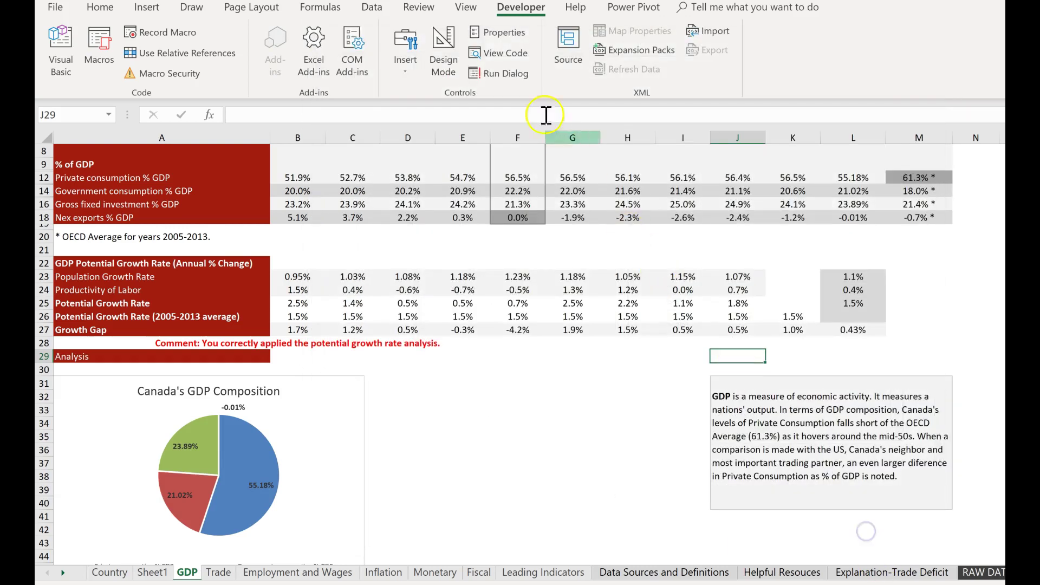
Choose Check Box (Form Control) from the Developer tab's Insert menu.
left_click(405, 66)
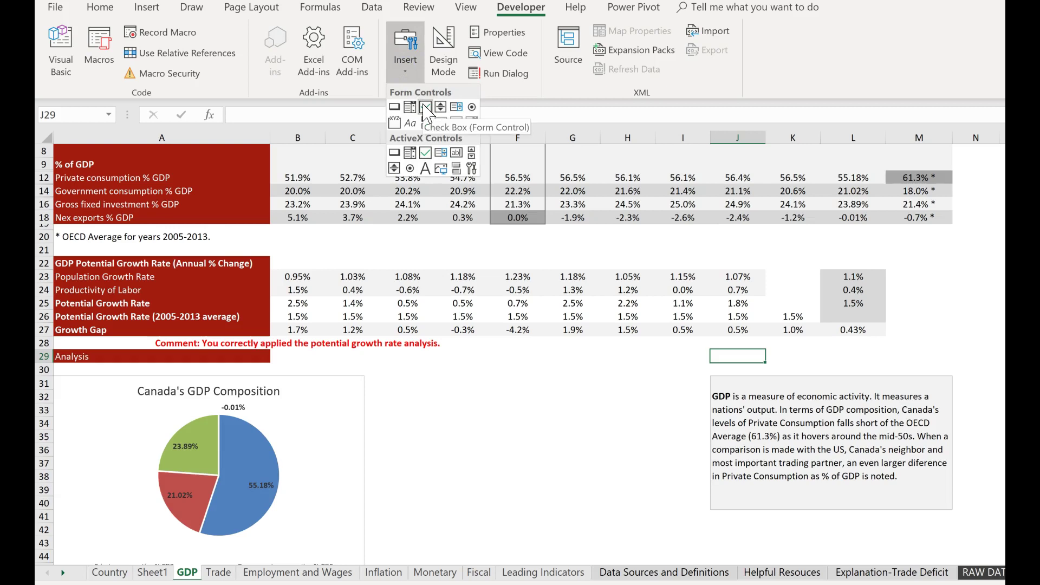
left_click(426, 108)
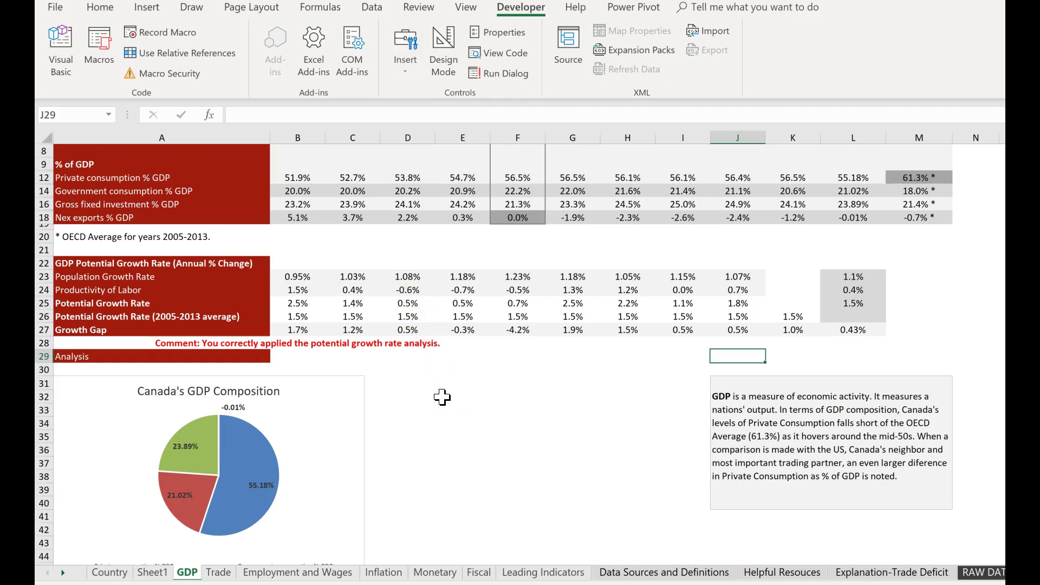
Compare Sheet1 with the GDP sheet's 2005–2008 GDP growth values in B3:E3.
left_click(153, 572)
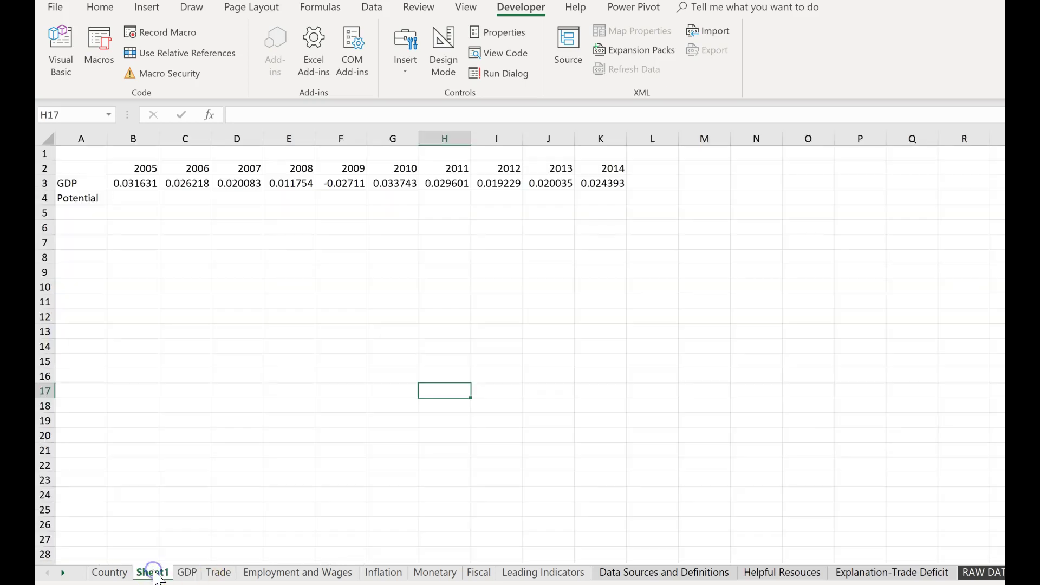
left_click(190, 573)
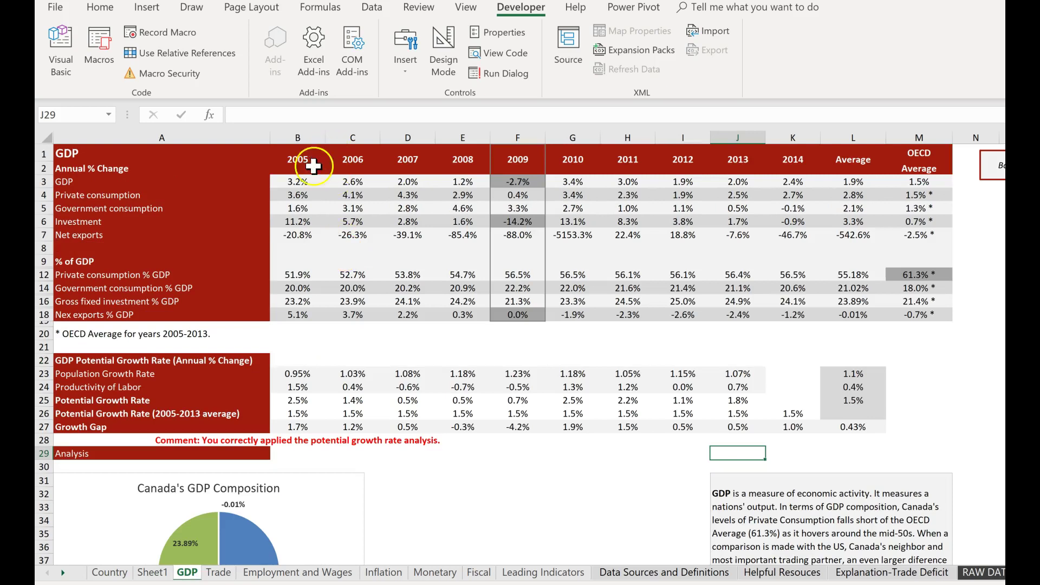
left_click_drag(298, 181, 471, 177)
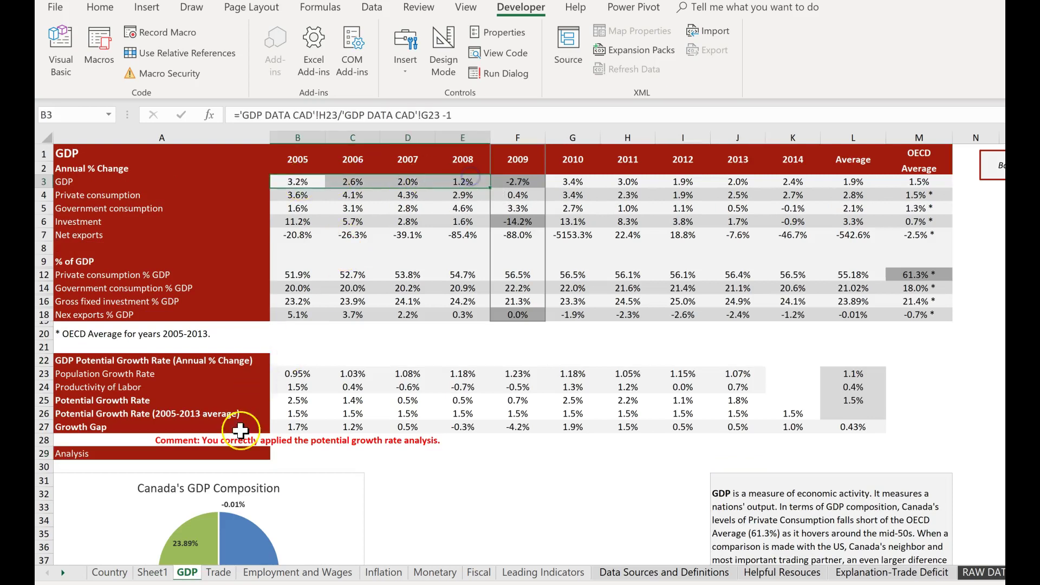
Check the B24 population growth formula and row 26 potential averages, then select Sheet1's B7.
left_click(153, 572)
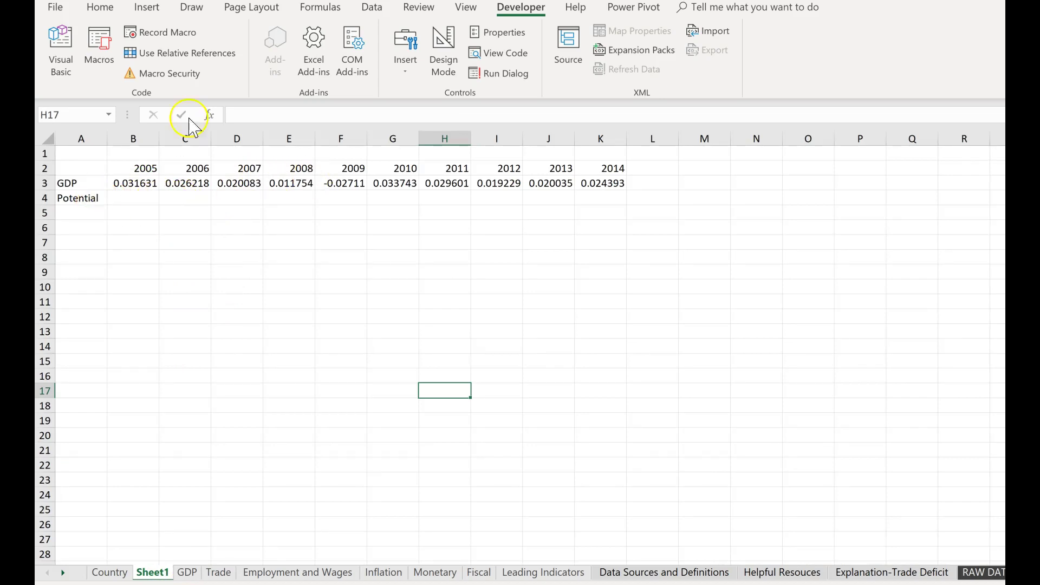
left_click(187, 573)
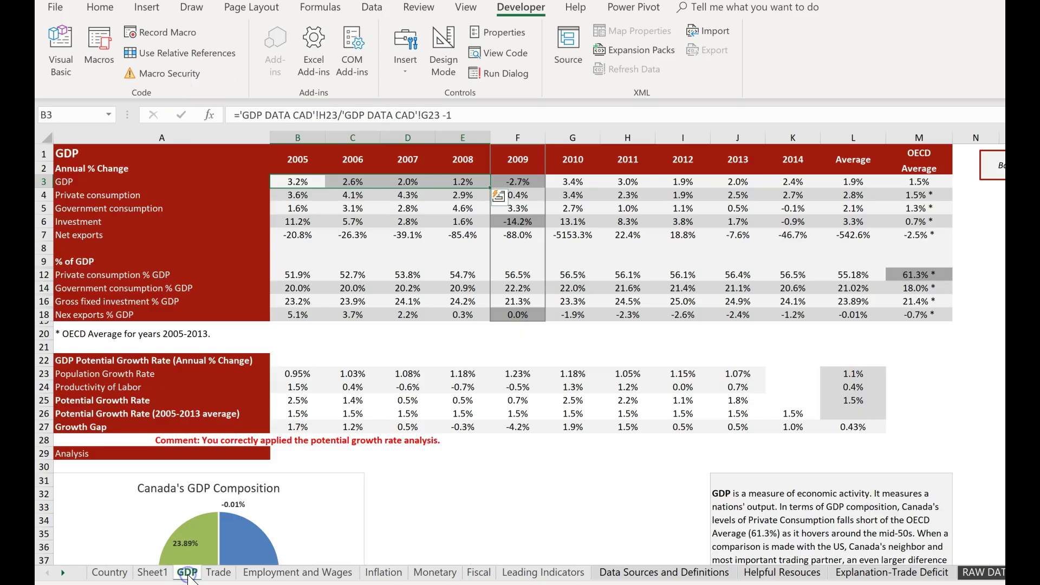
left_click(302, 388)
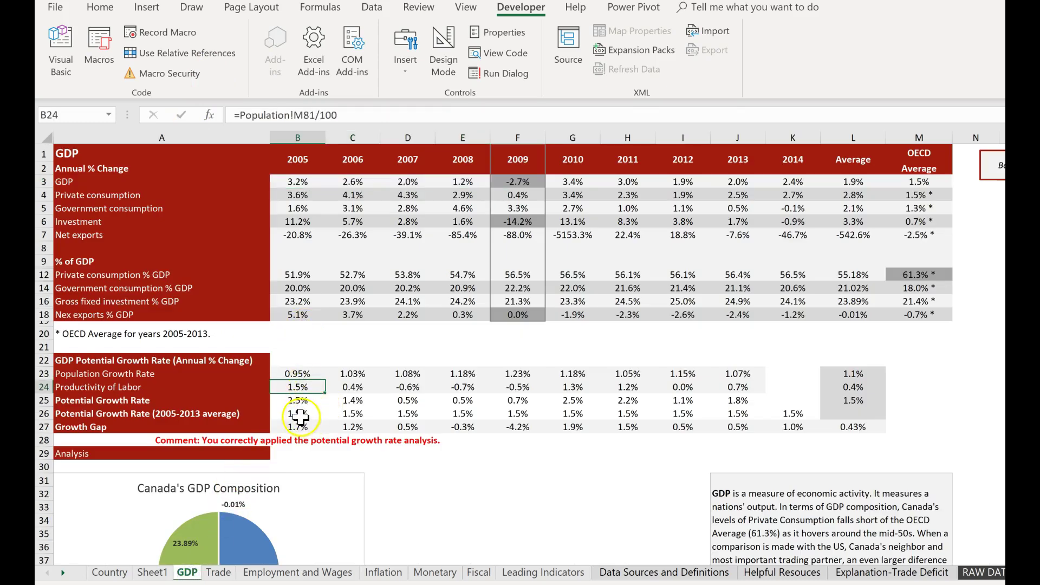
left_click_drag(301, 413, 704, 415)
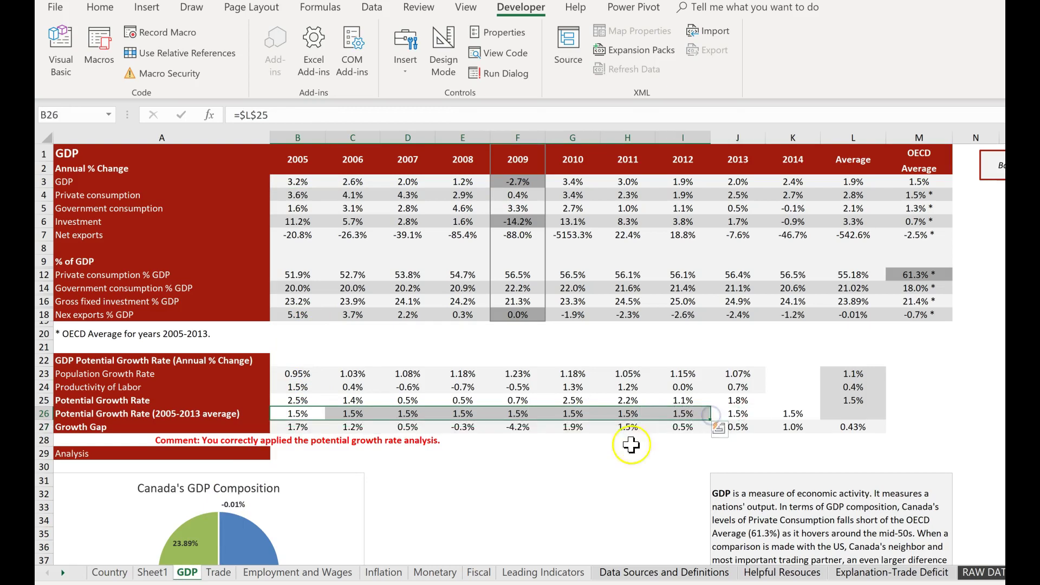
left_click(156, 572)
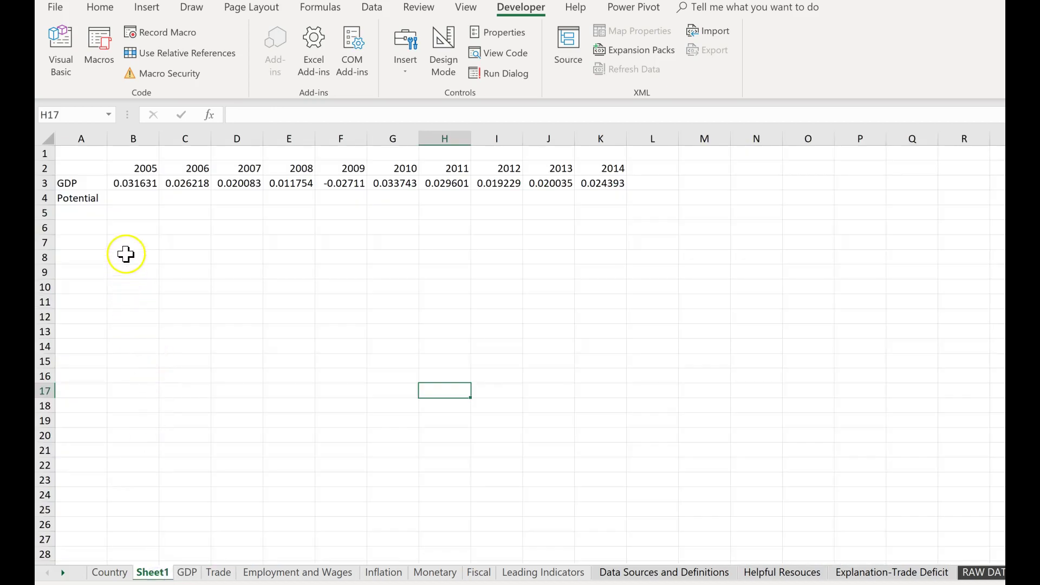
left_click(127, 243)
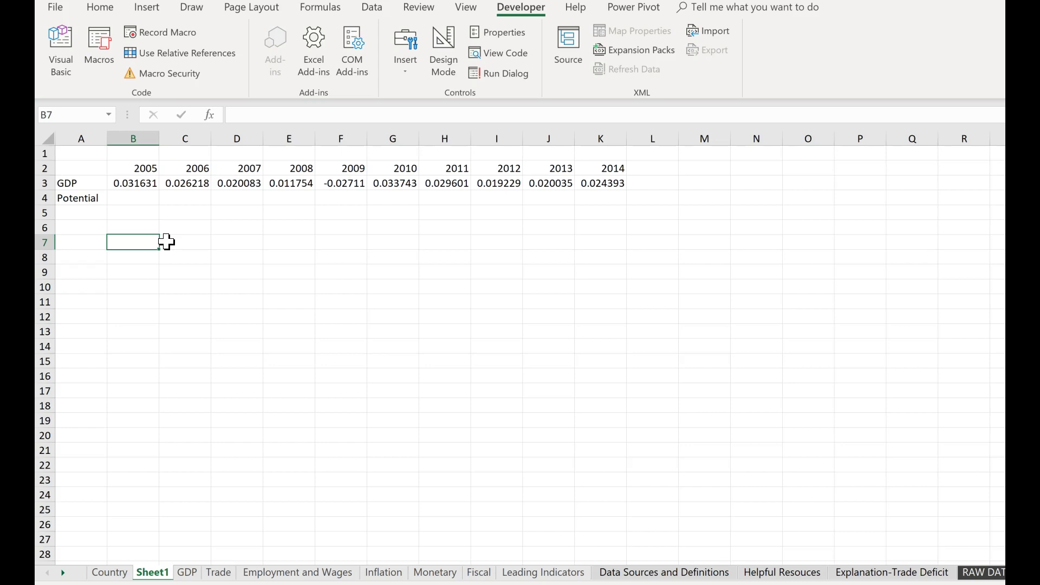
Enter 0.015 in B7 and fill it across row 7 to K7 for 2005–2014.
type(".015")
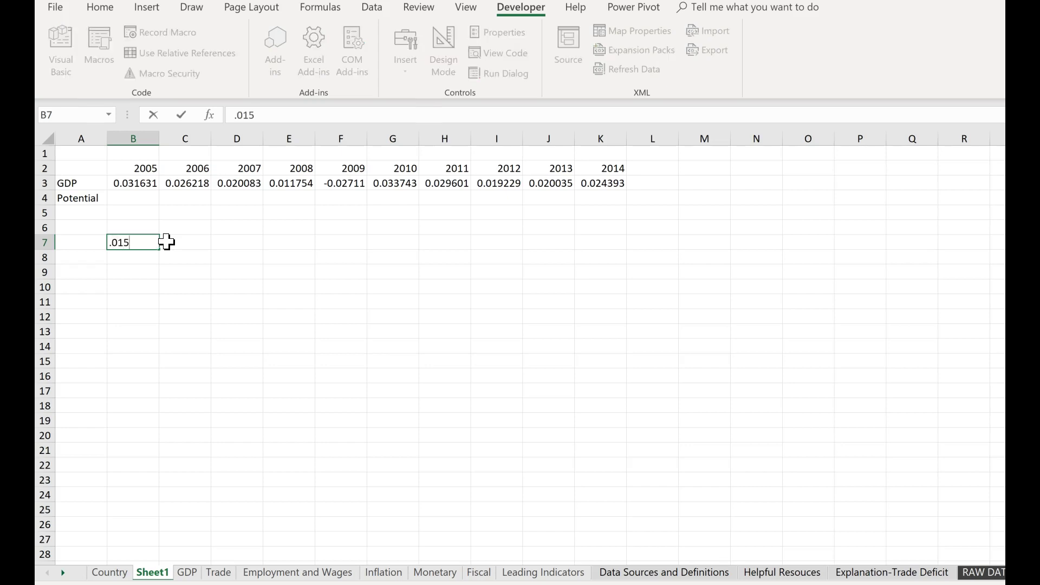
key("Return")
left_click(143, 242)
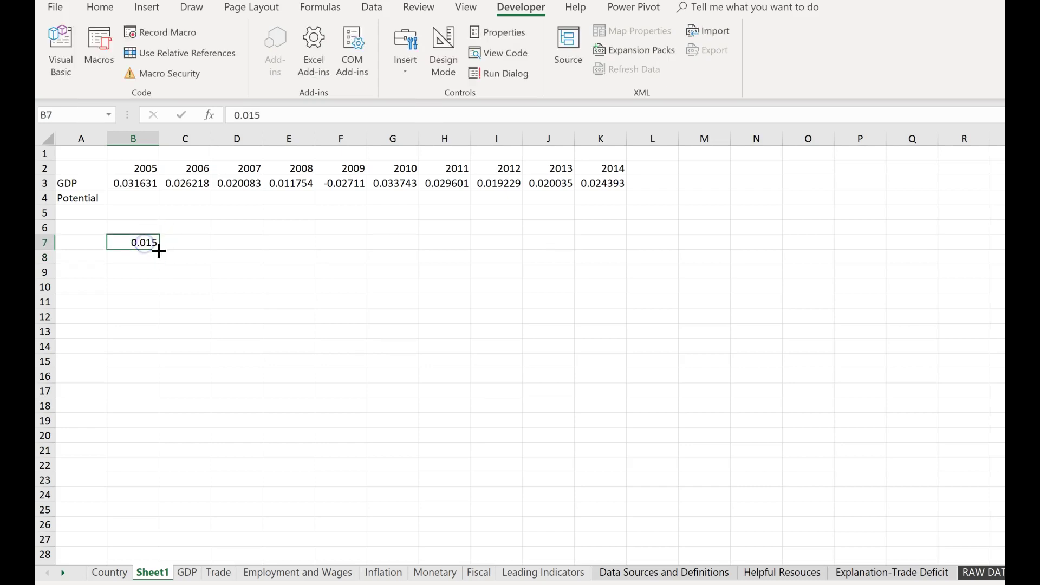
left_click_drag(158, 250, 610, 253)
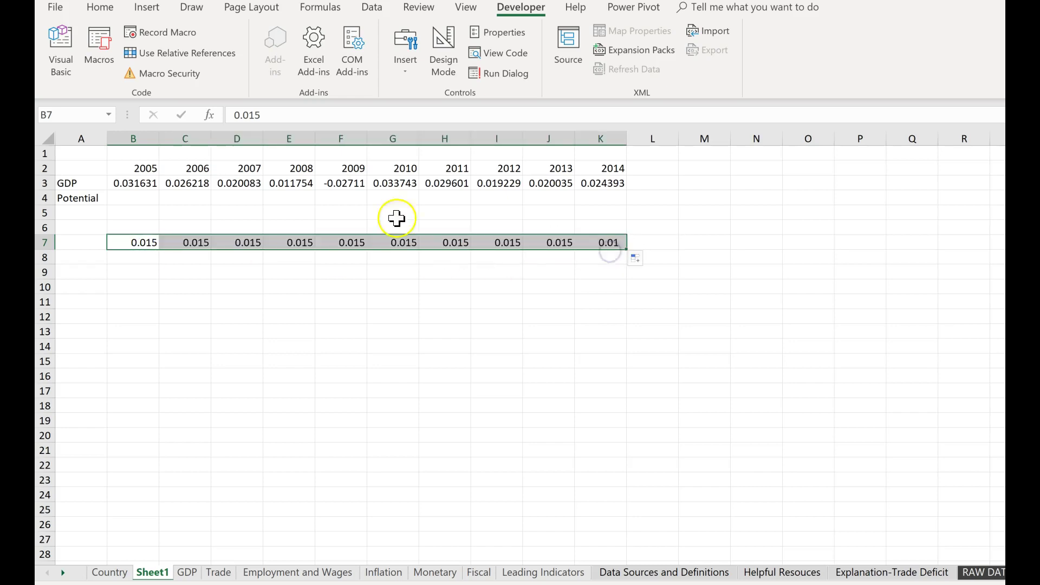
left_click_drag(129, 197, 174, 189)
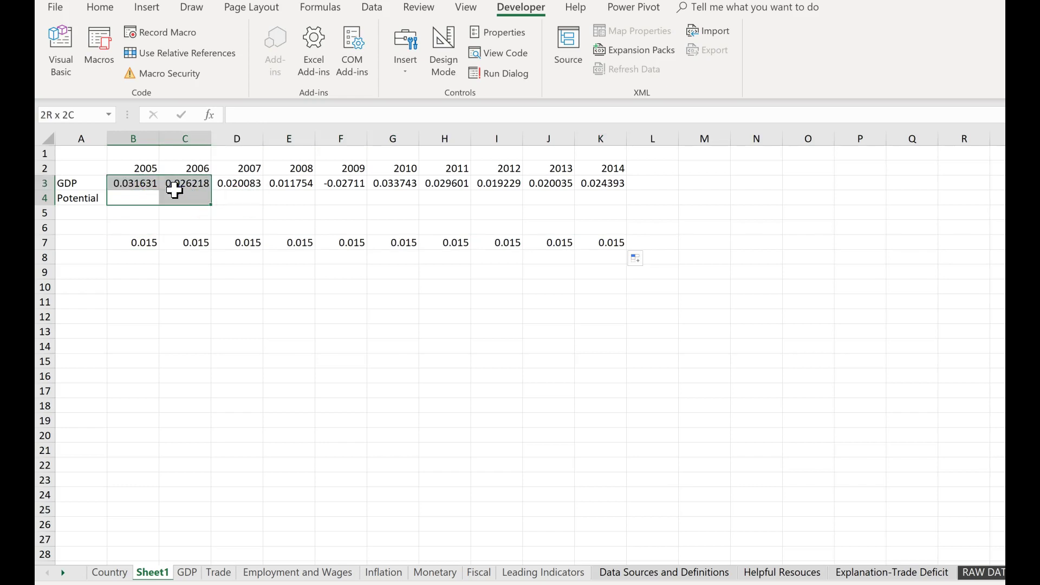
left_click(154, 213)
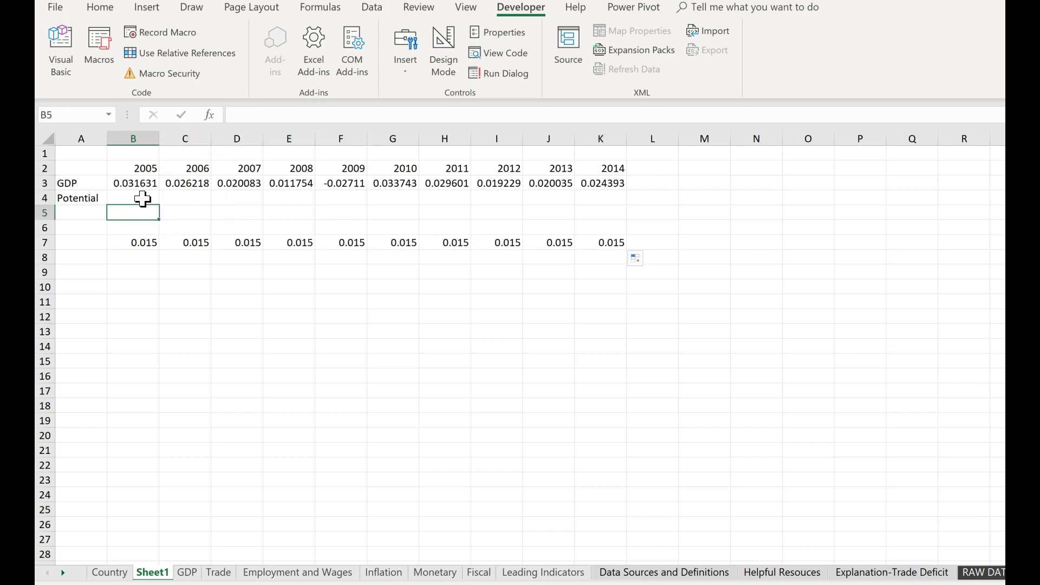
left_click(142, 198)
left_click(146, 233)
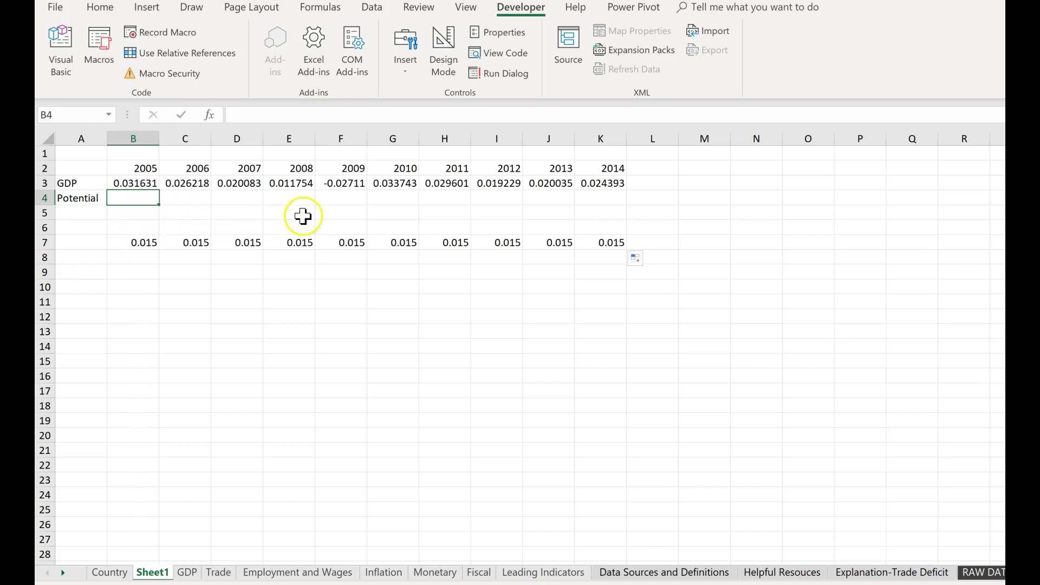
Enter TRUE in cell N2 on Sheet1, then select B4.
left_click(749, 168)
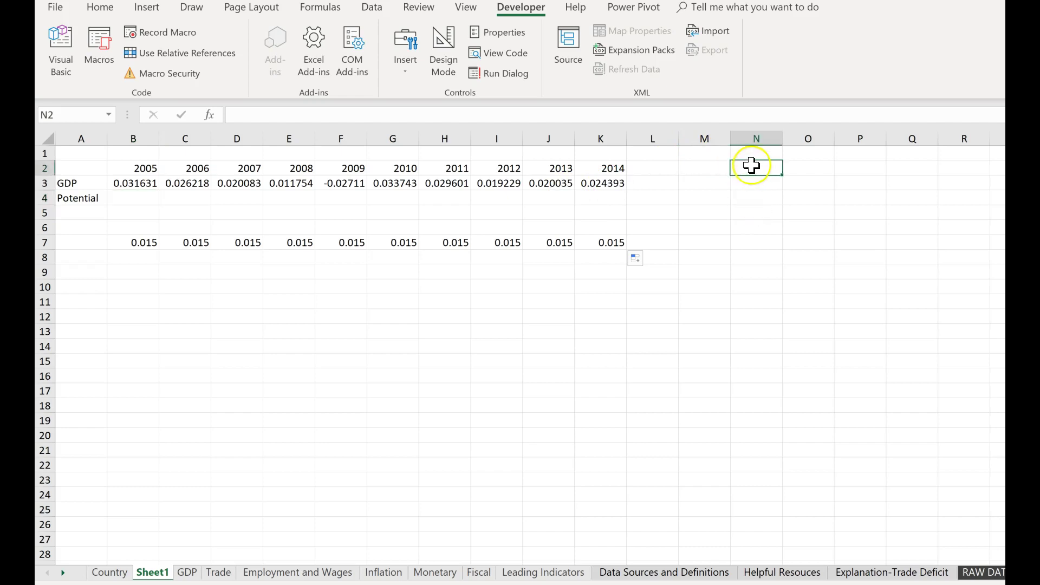
type("TR")
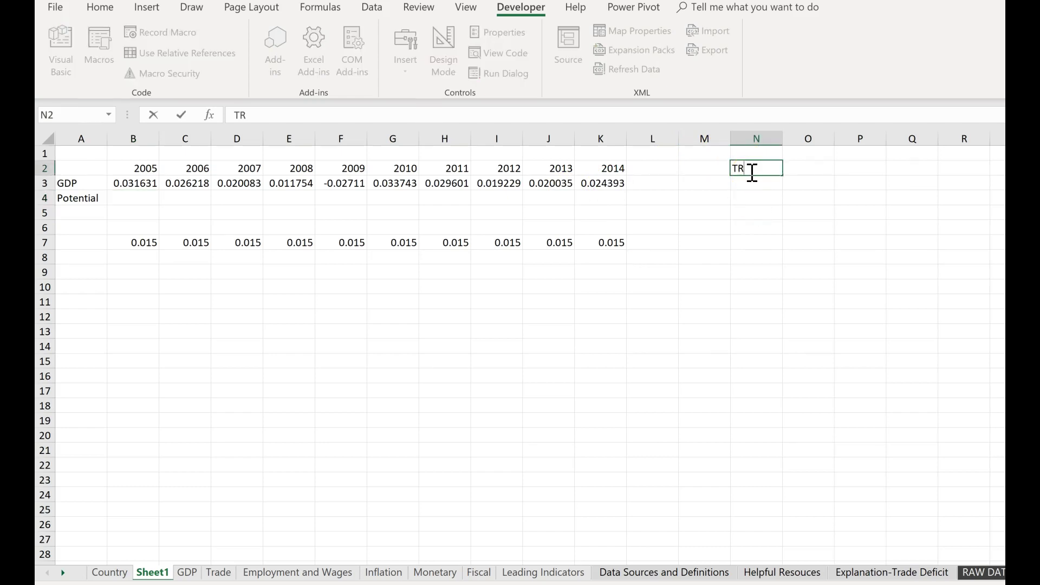
type("UE")
key("Return")
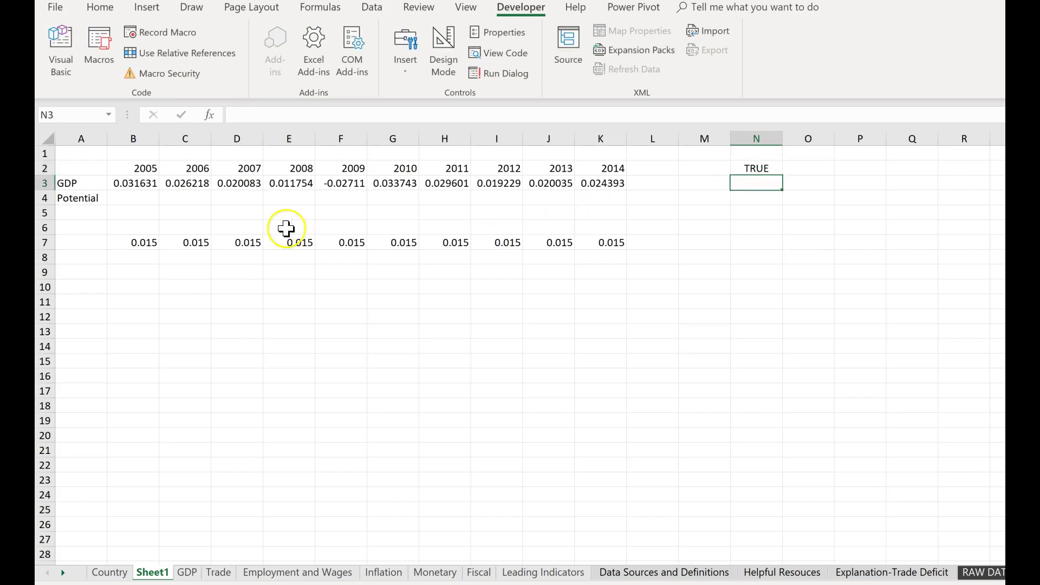
left_click(133, 199)
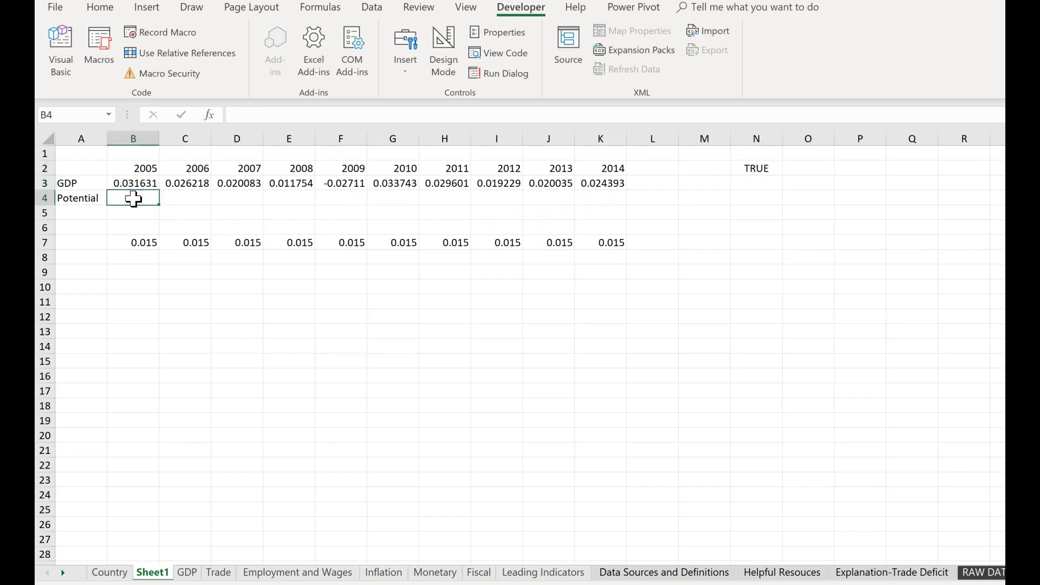
Enter =IF($N$2=TRUE,B7,NA()) in B4, making the N2 reference absolute with F4.
type("=")
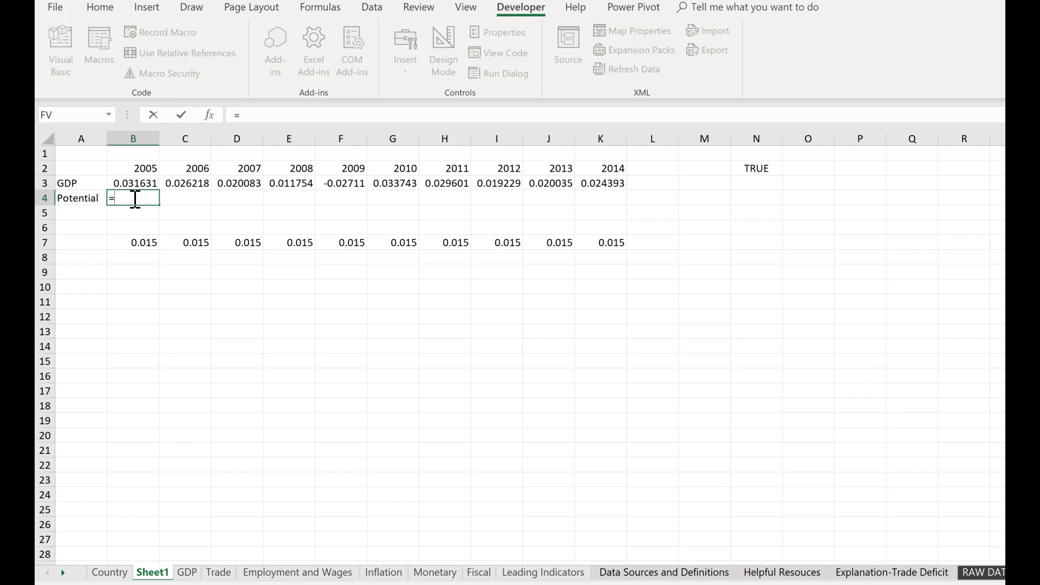
type("if(")
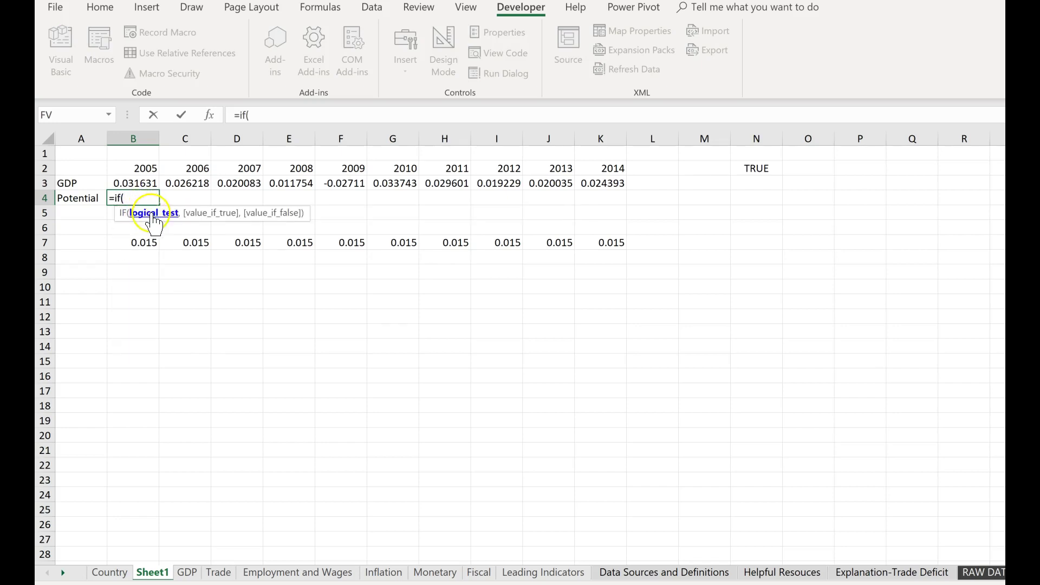
left_click(748, 167)
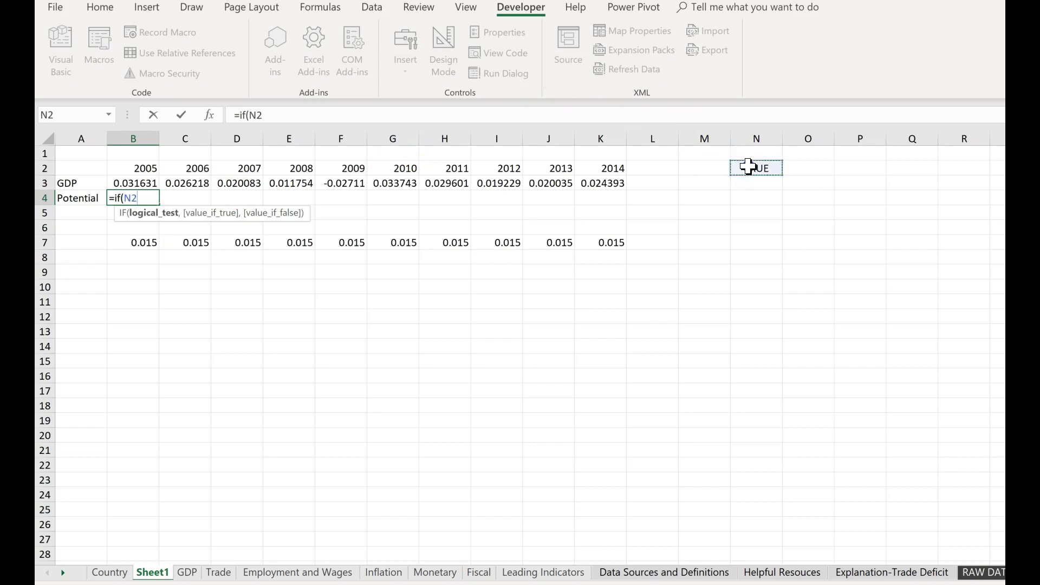
type("=TRUE")
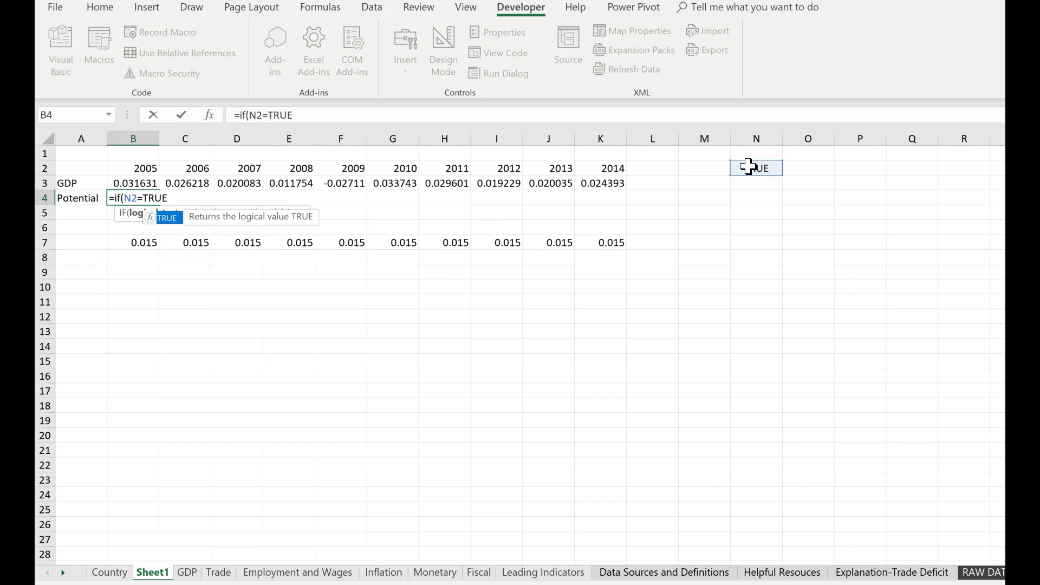
type(",")
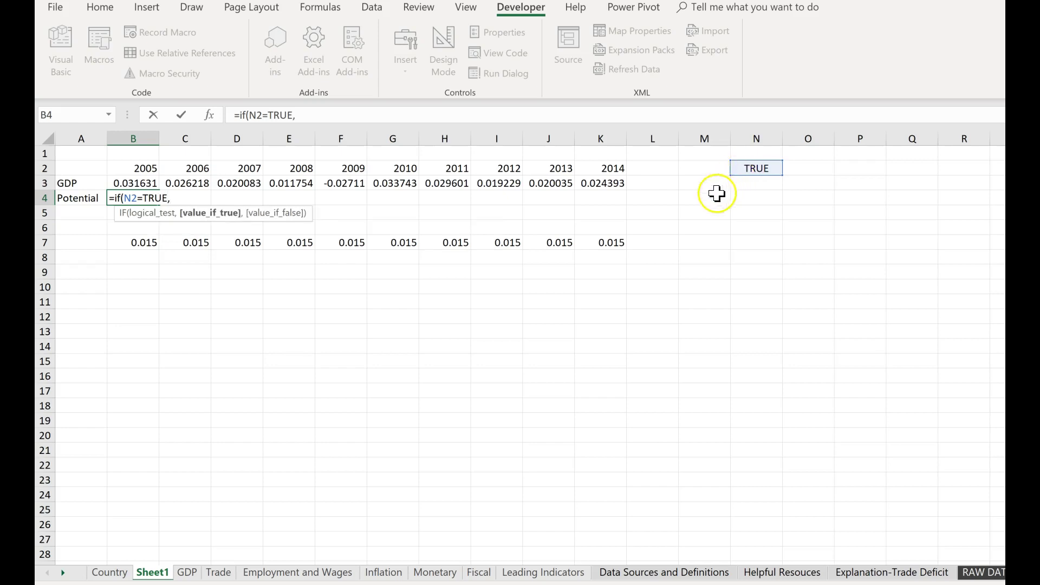
left_click(145, 242)
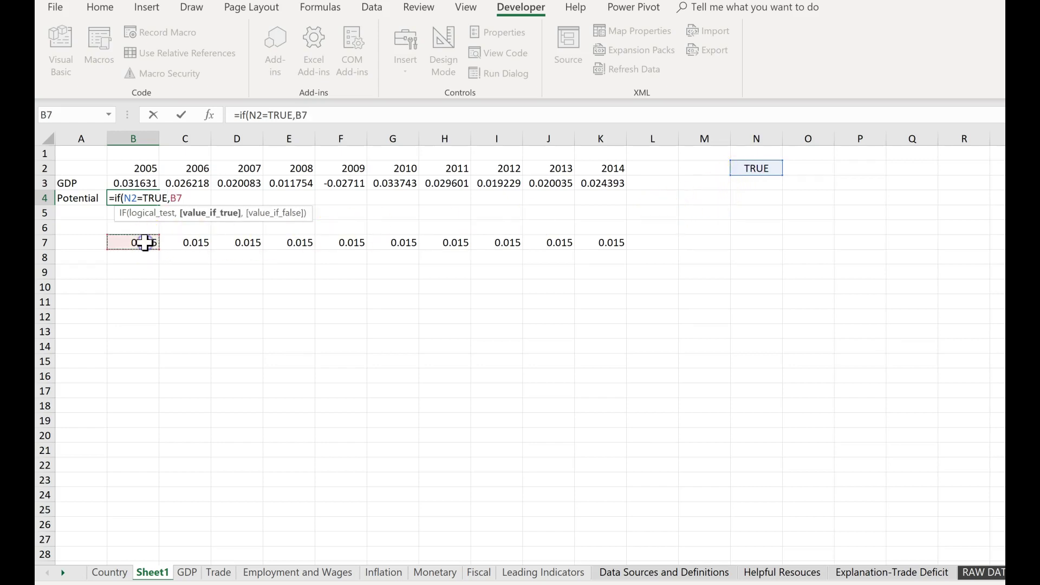
type(",")
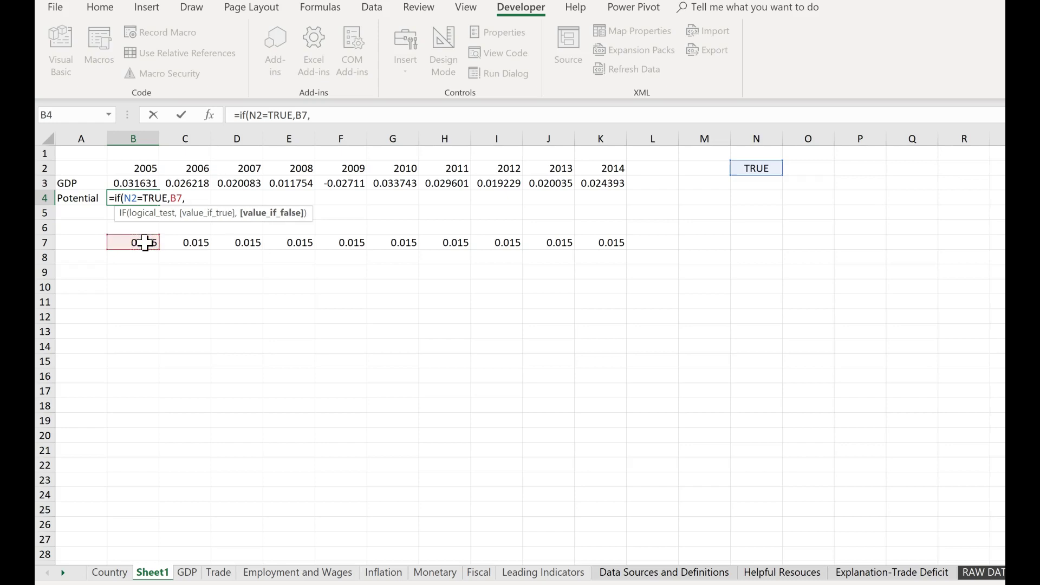
type("NA(")
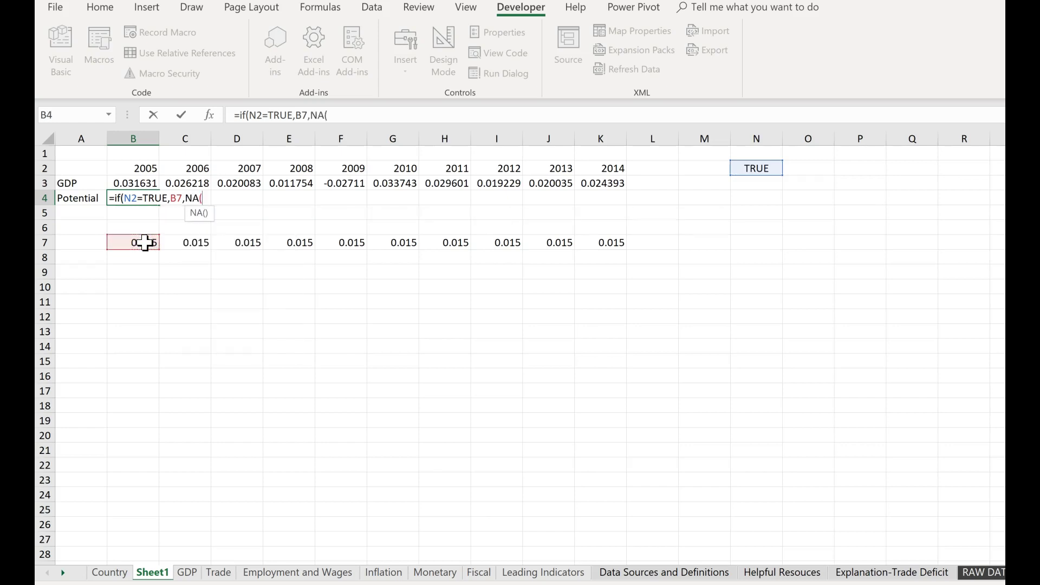
type("))")
left_click(131, 199)
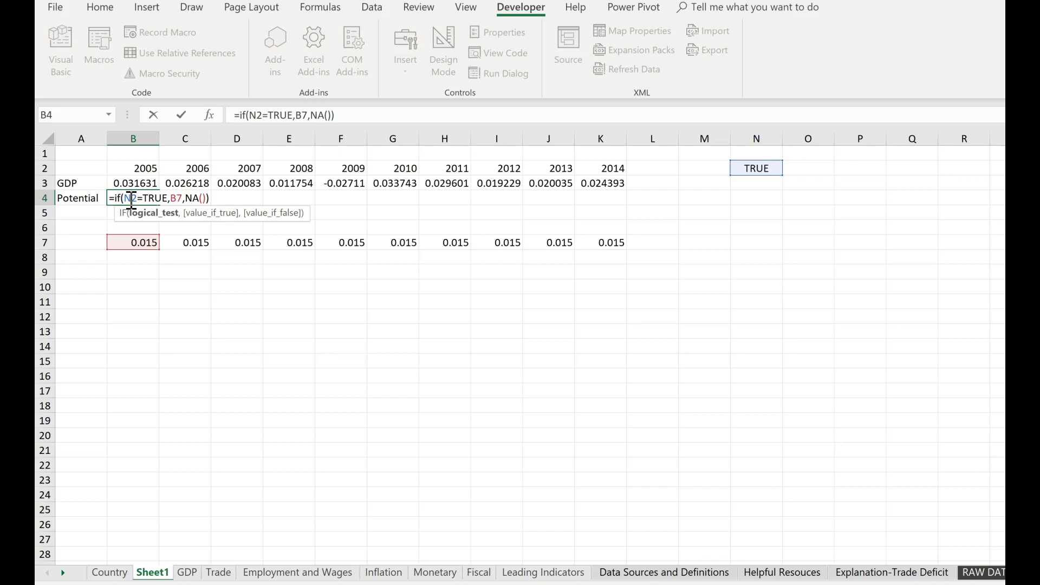
key("F4")
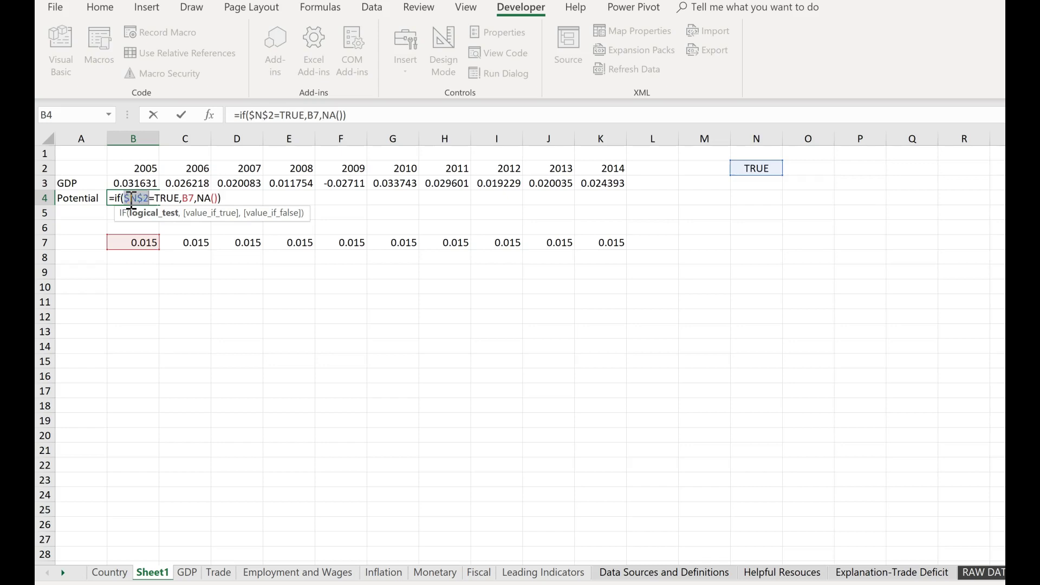
key("Return")
Fill the B4 formula across the Potential row through K4.
left_click(136, 198)
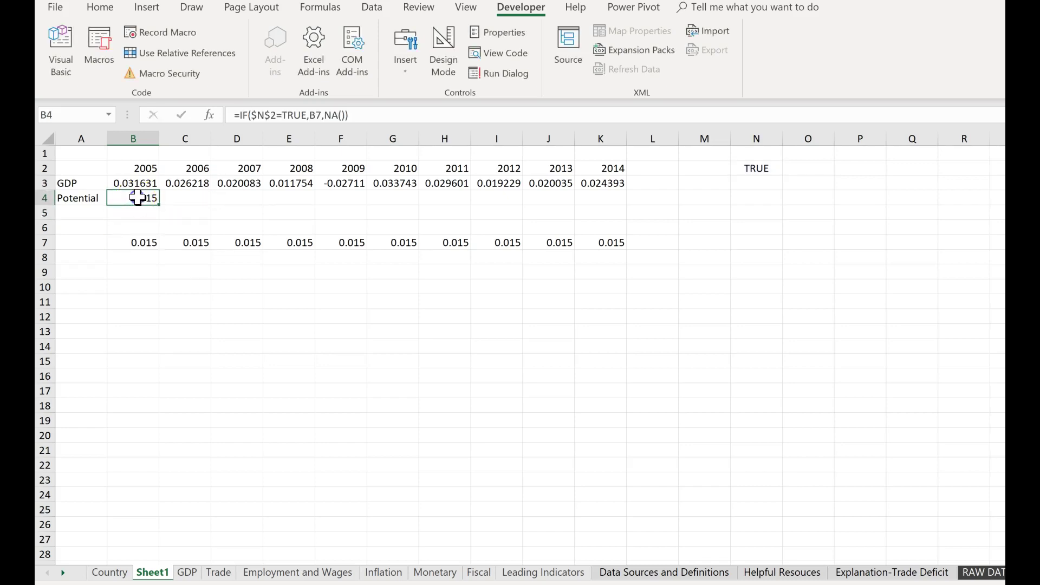
left_click_drag(161, 205, 627, 204)
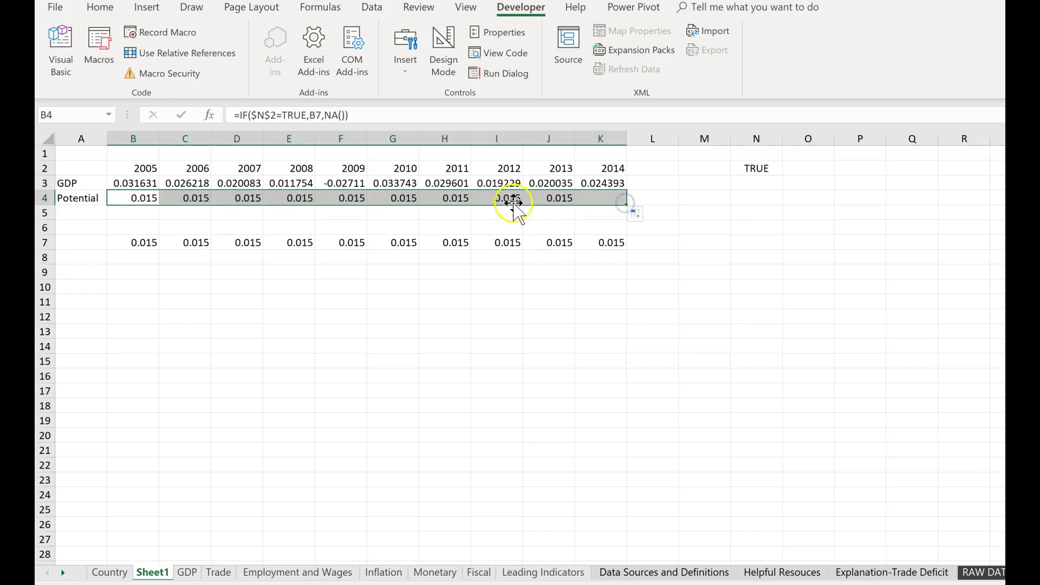
left_click(437, 332)
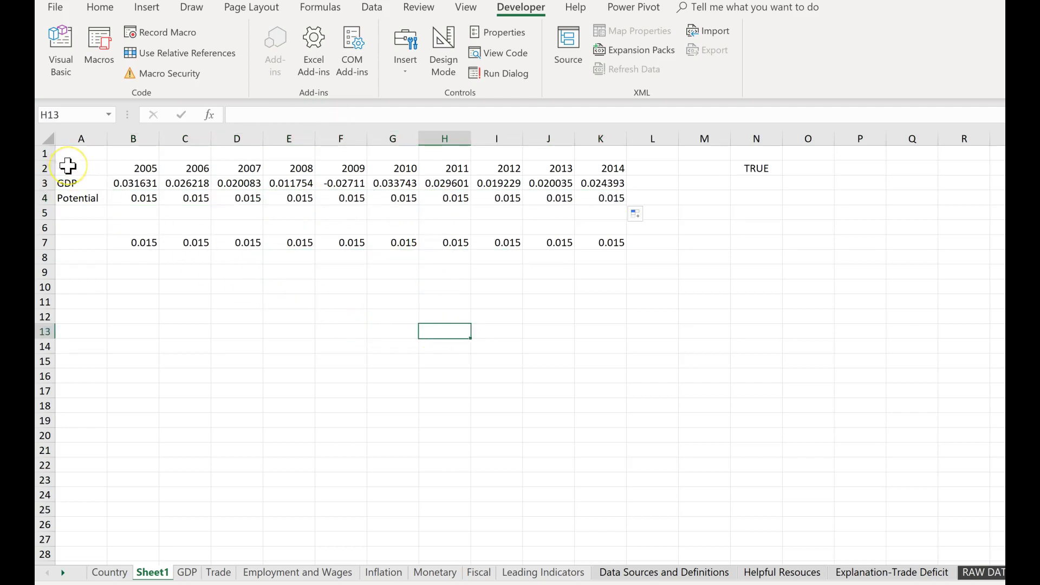
Insert a 2-D line chart of the years, GDP and Potential rows.
left_click_drag(68, 165, 591, 201)
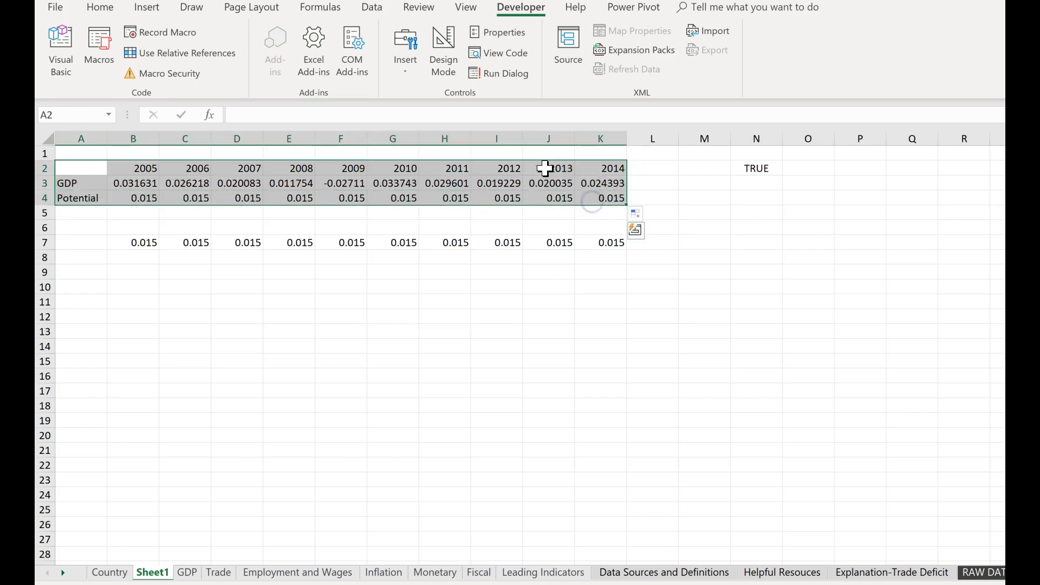
left_click(146, 9)
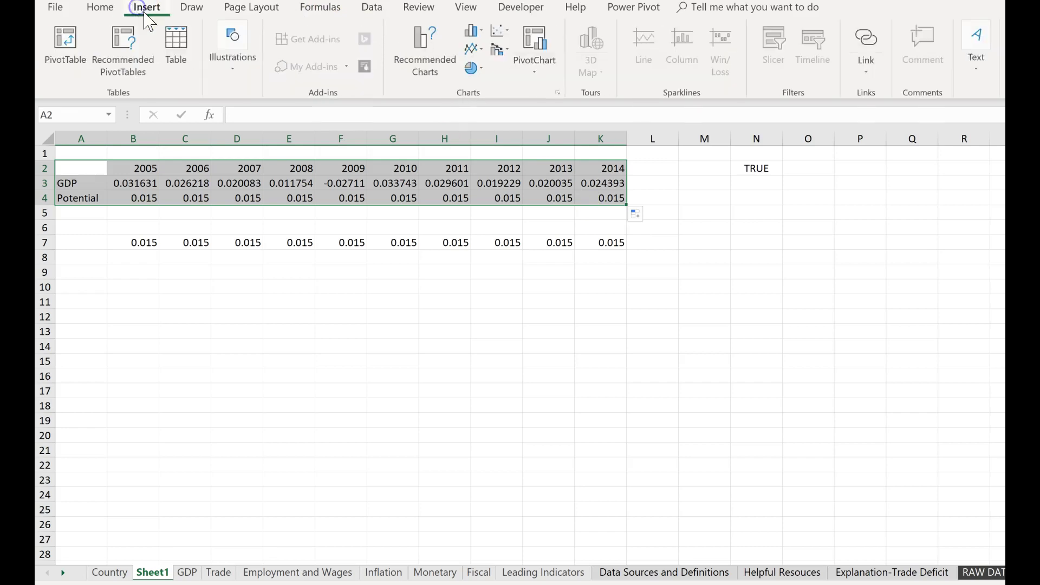
left_click(473, 49)
left_click(477, 96)
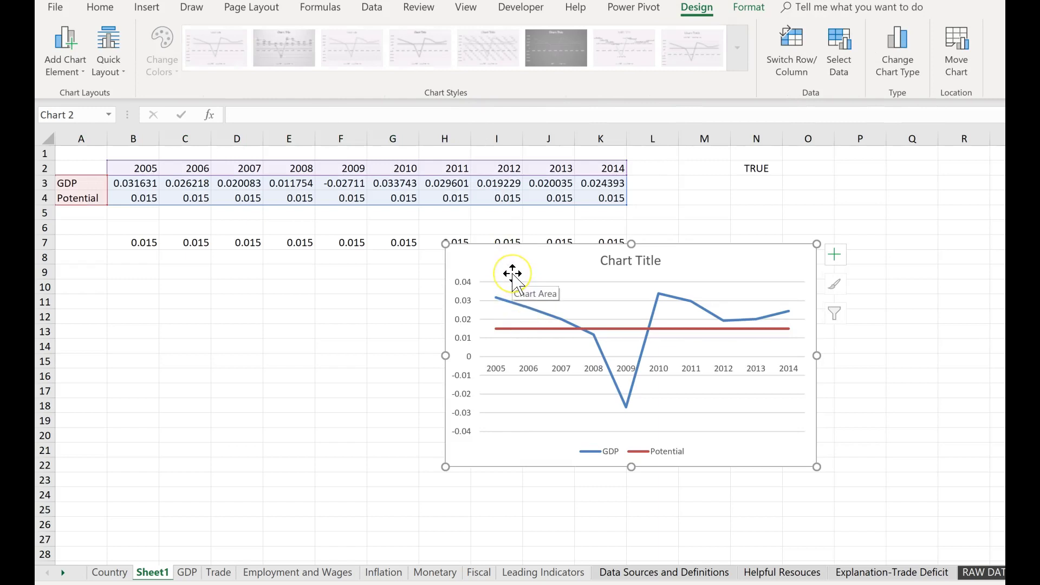
Move the chart as an object onto the GDP sheet via Move Chart.
right_click(513, 269)
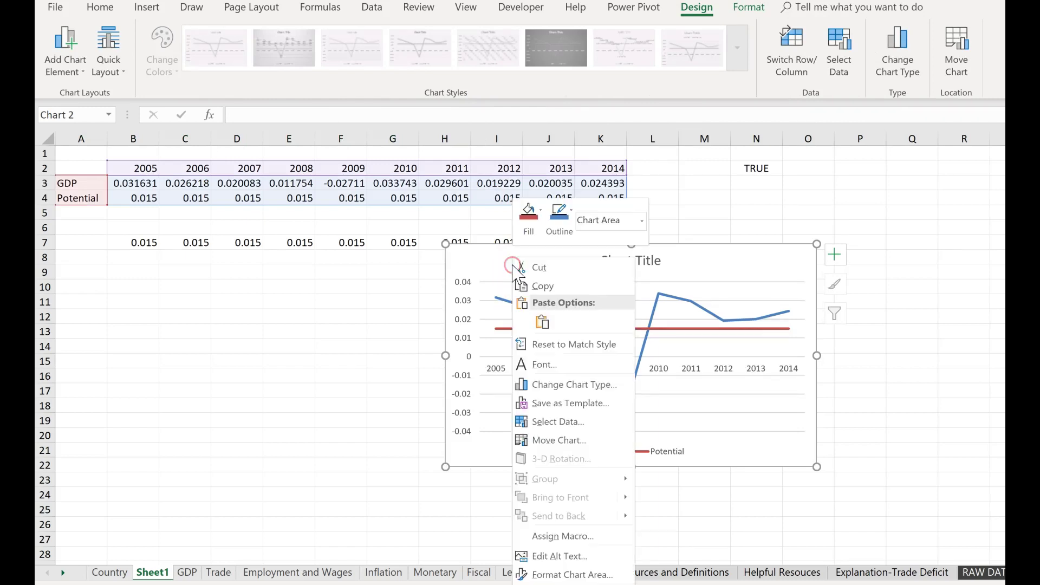
left_click(559, 440)
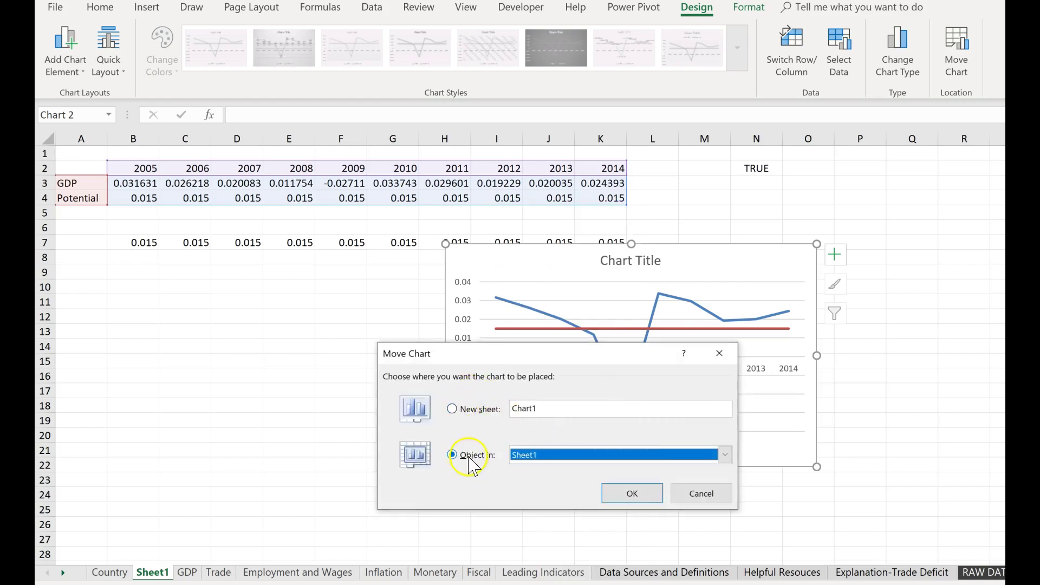
left_click(635, 458)
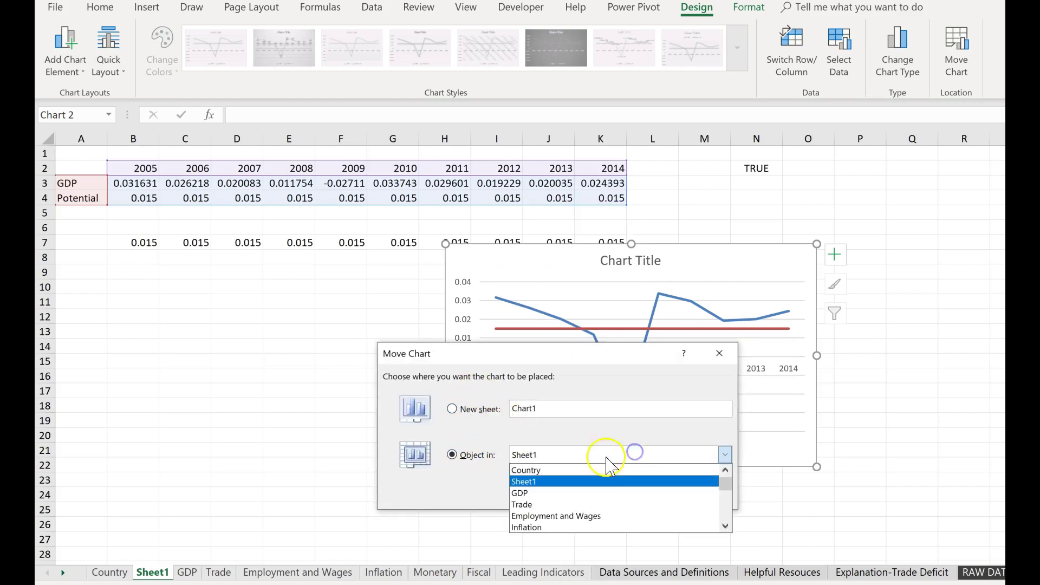
left_click(593, 490)
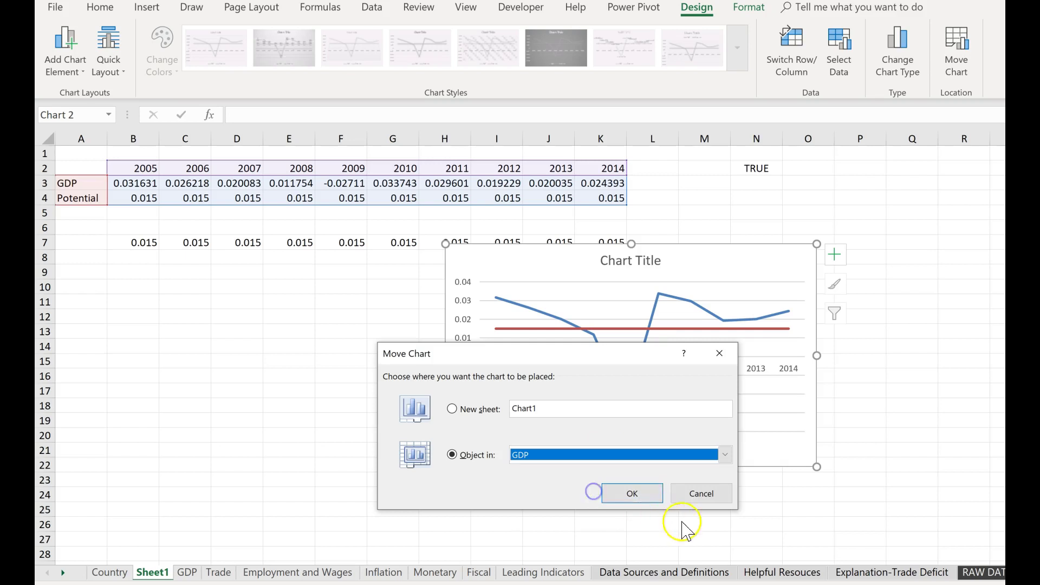
left_click(633, 493)
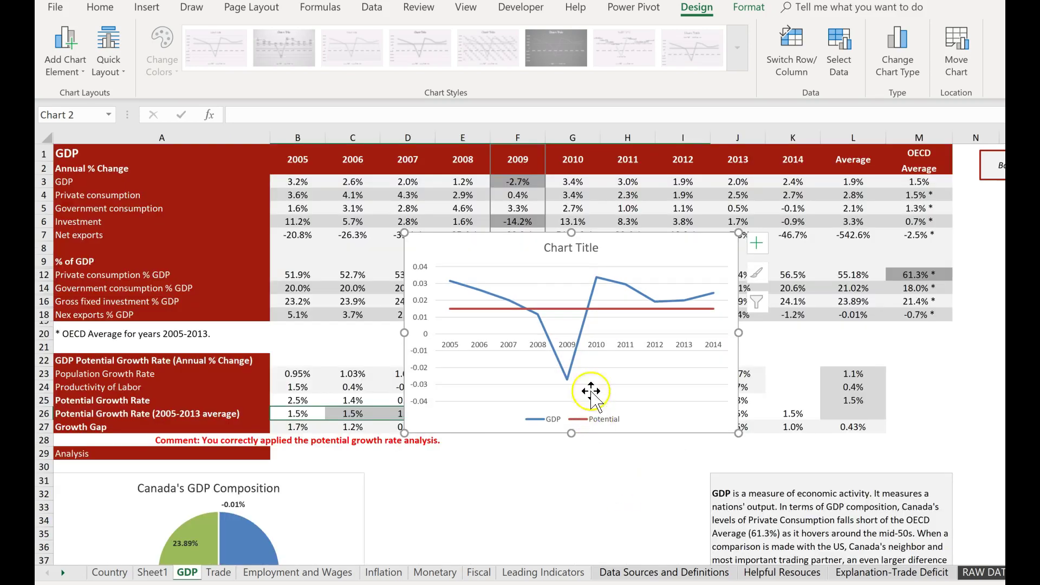
Drag the line chart below the GDP tables next to the GDP Composition pie chart.
left_click_drag(509, 258, 478, 490)
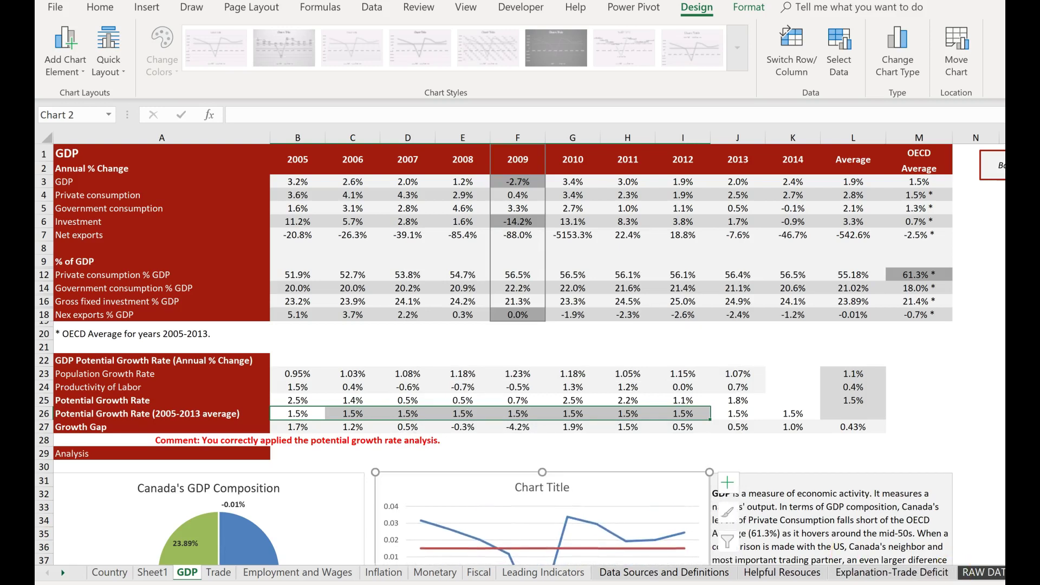
scroll(603, 107, "down", 2)
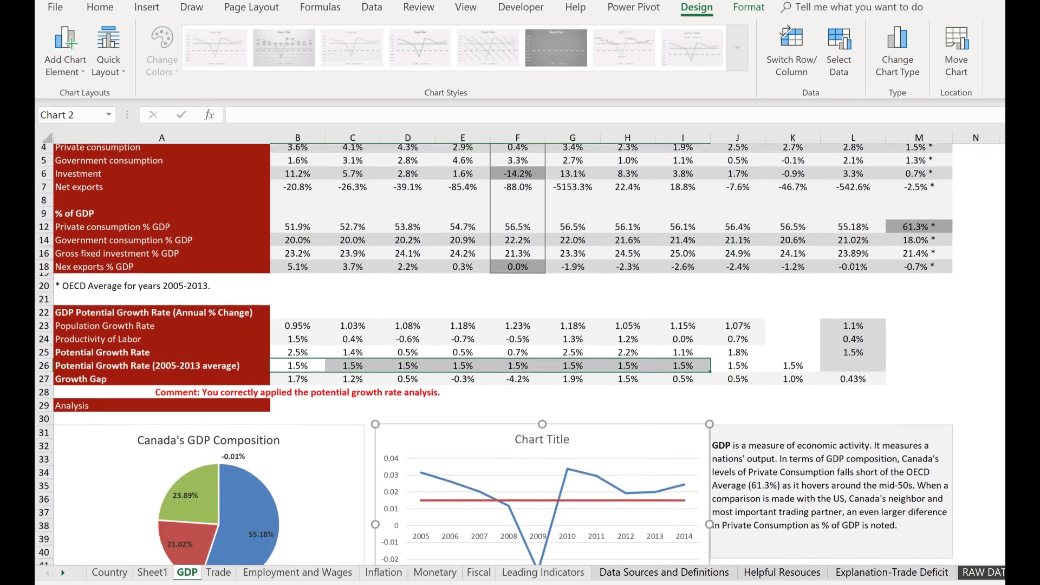
Draw a Check Box form control at the top of the line chart.
left_click(515, 8)
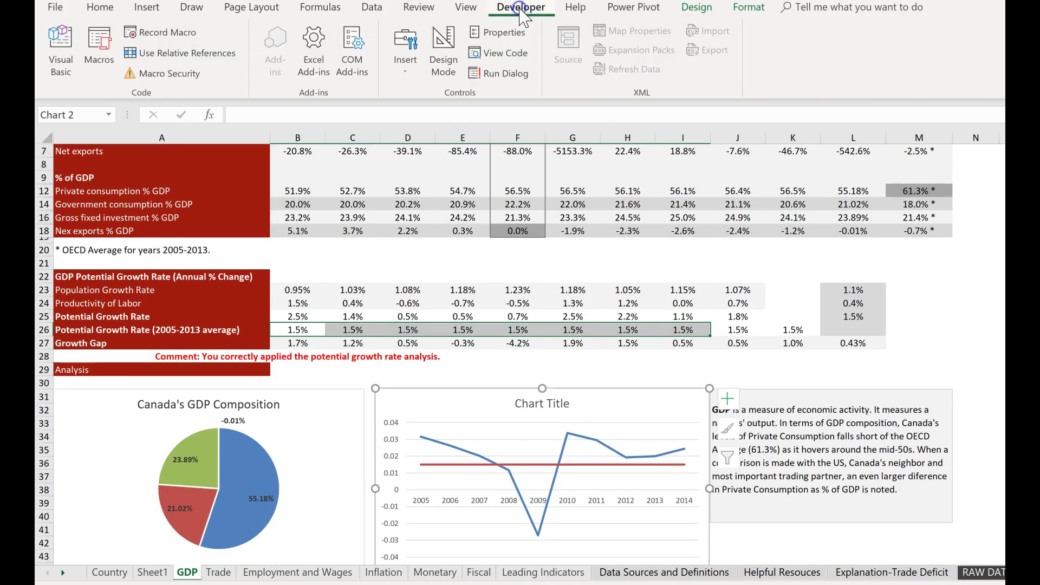
left_click(405, 68)
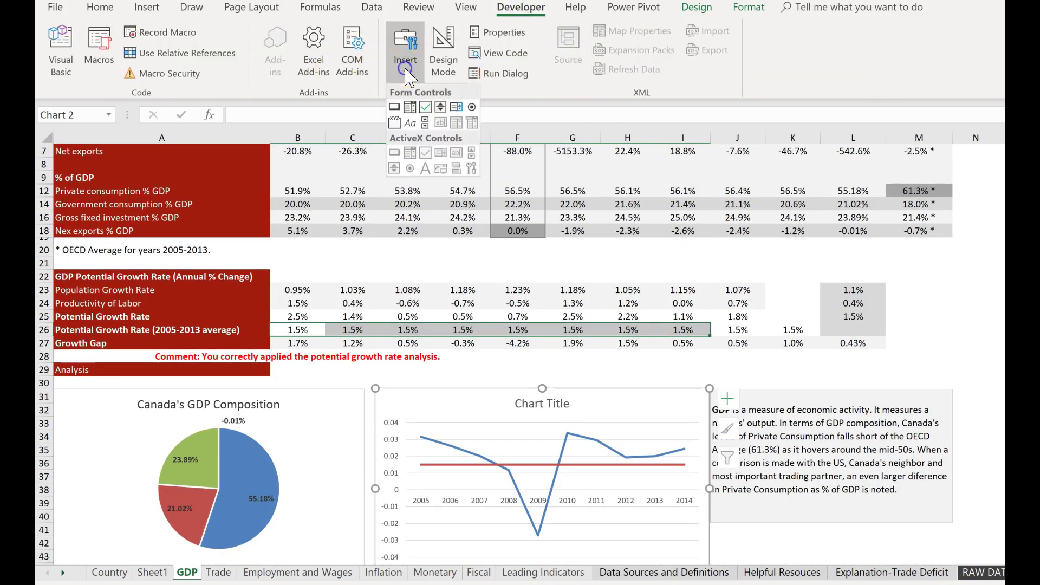
left_click(425, 107)
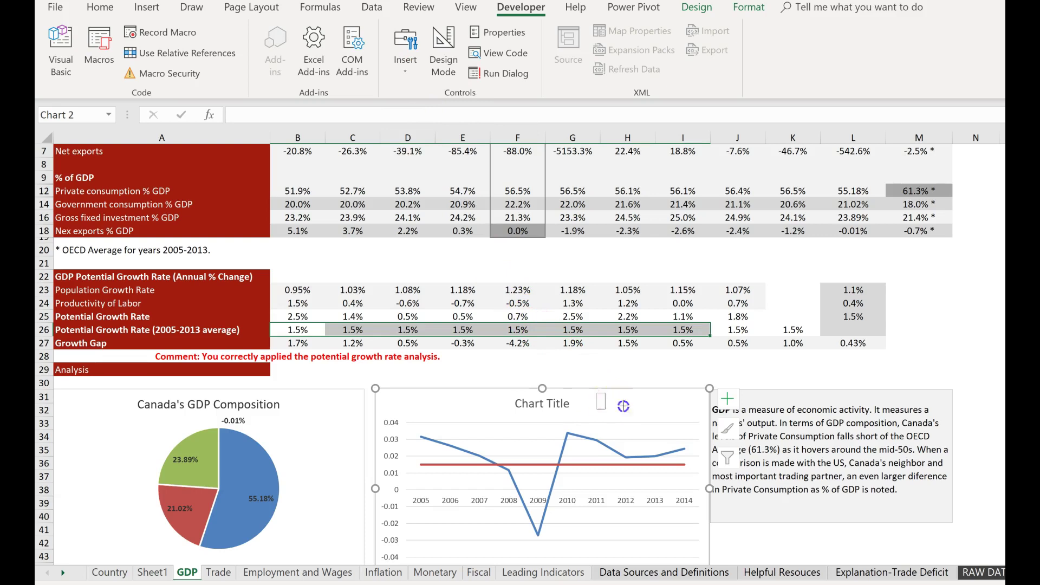
left_click_drag(623, 406, 688, 418)
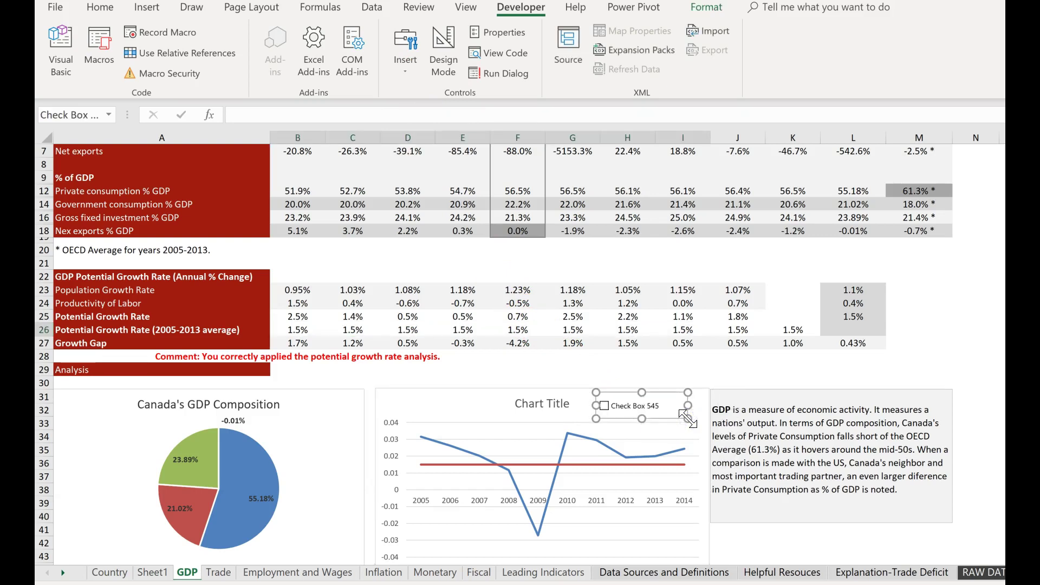
Replace the check box's default label with 'Potential'.
left_click(662, 412)
left_click(631, 405)
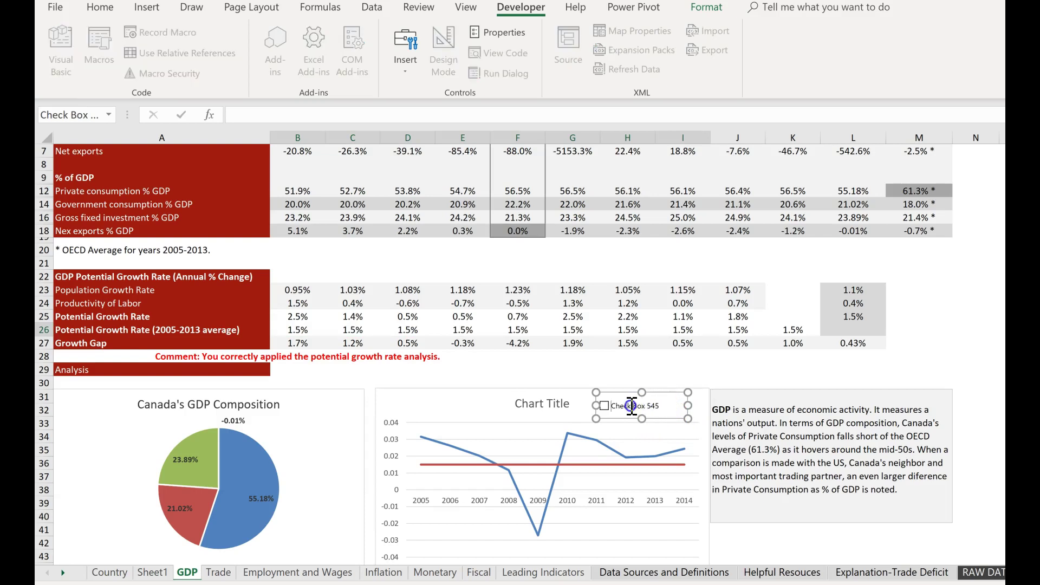
left_click(643, 406)
key("shift+Right")
key("shift+Right")
key("shift+Right")
key("shift+Right")
type("Po")
left_click(595, 391)
Set the check box's Format Control cell link to Sheet1!$N$2.
right_click(596, 392)
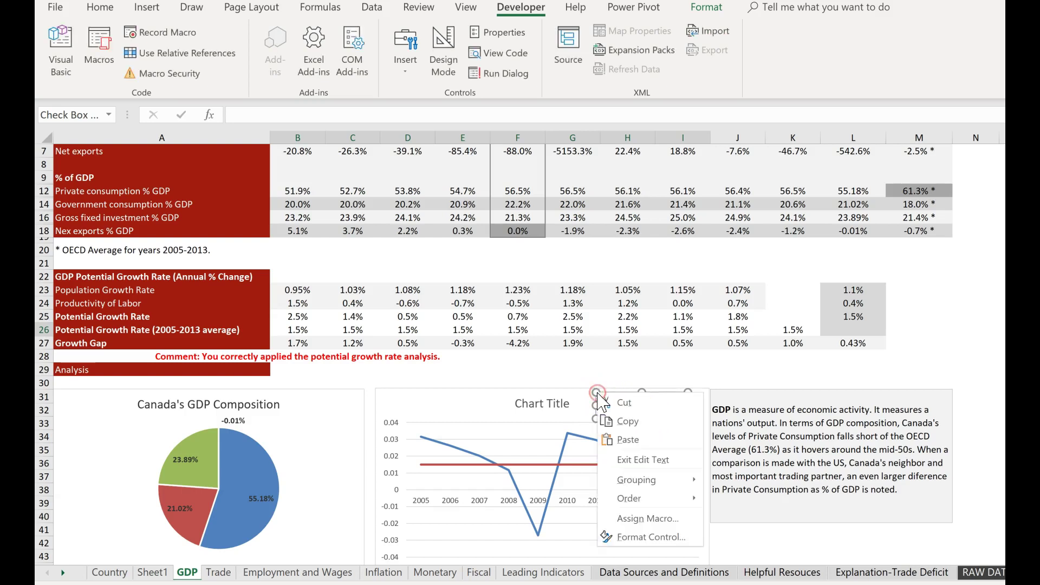
left_click(633, 538)
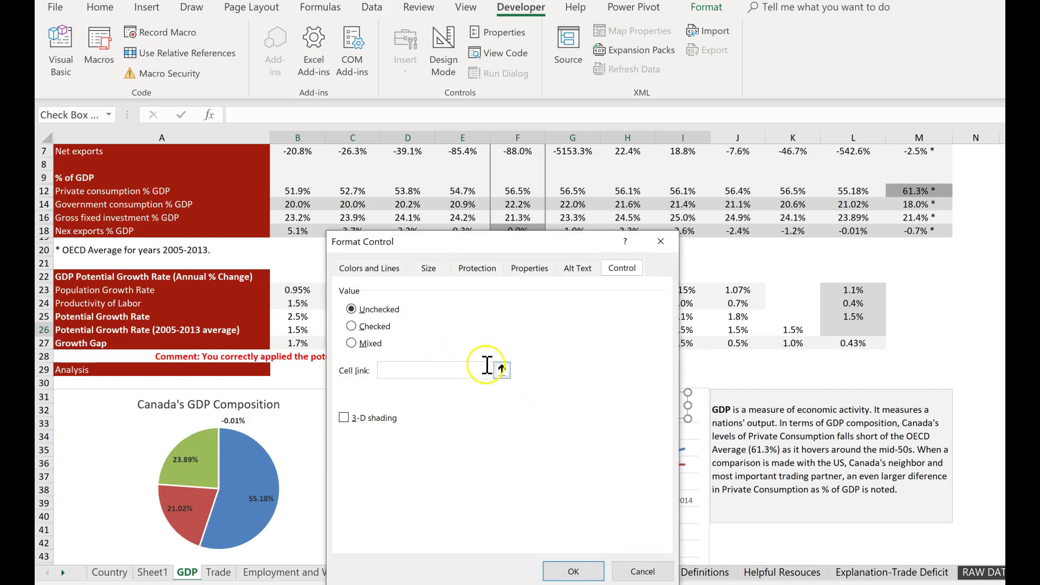
left_click(503, 370)
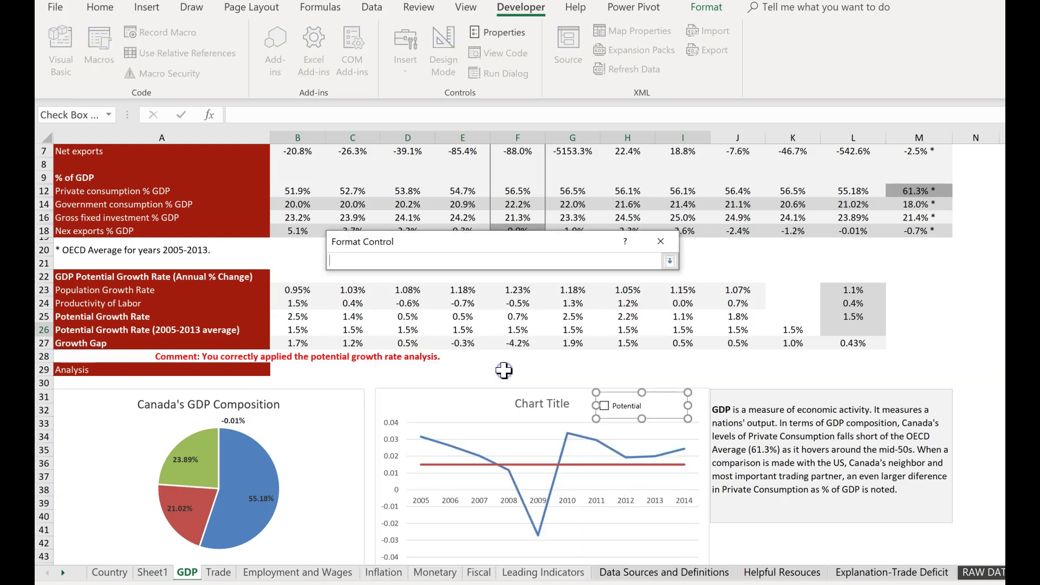
left_click(151, 571)
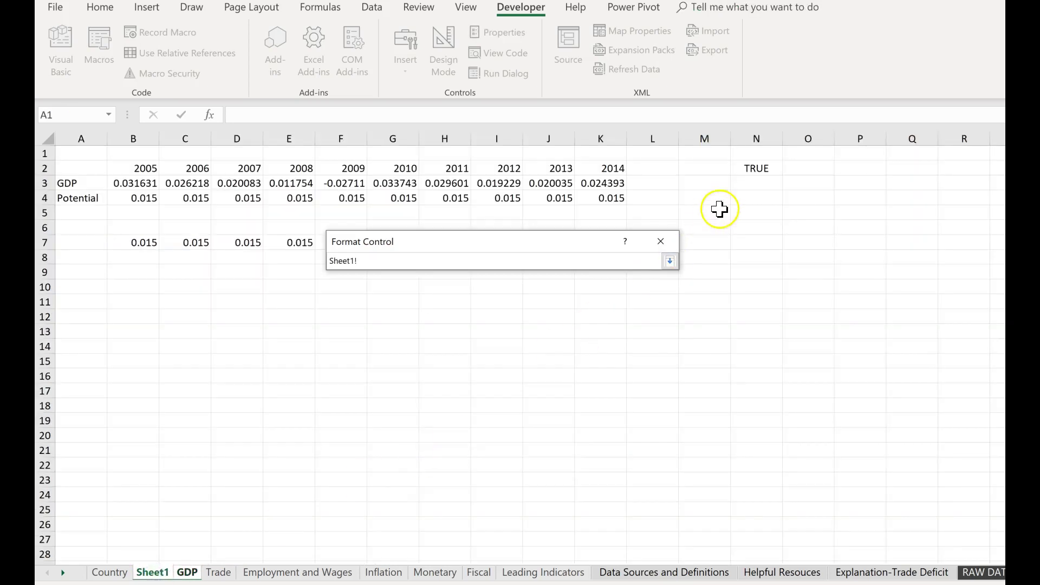
left_click(749, 168)
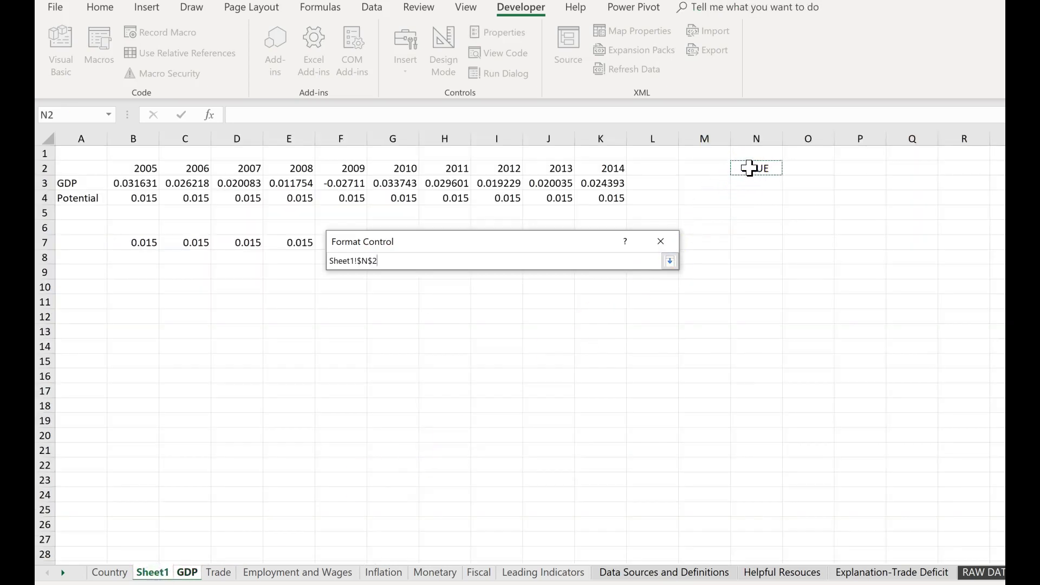
key("Return")
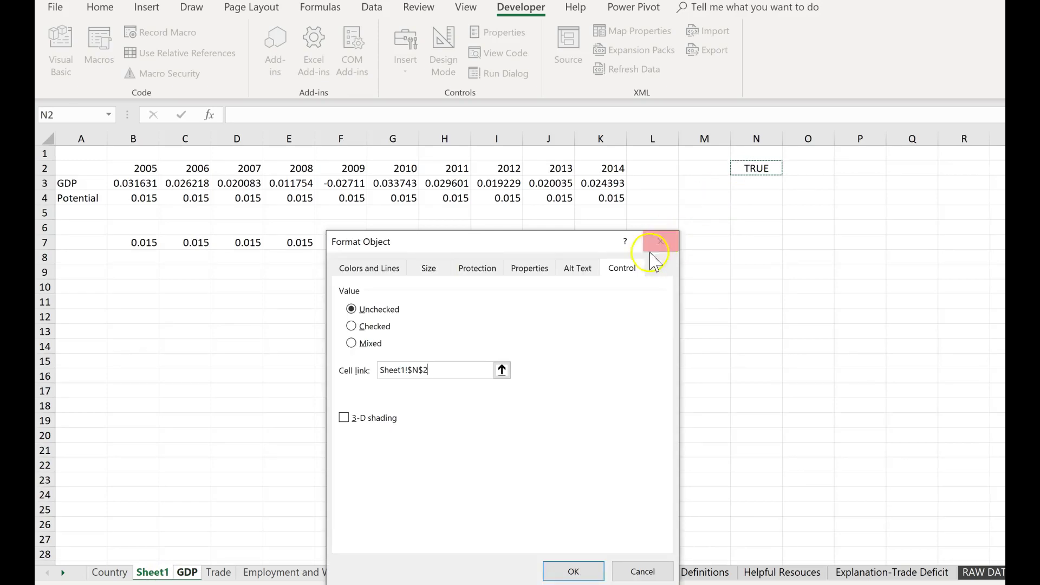
left_click(573, 572)
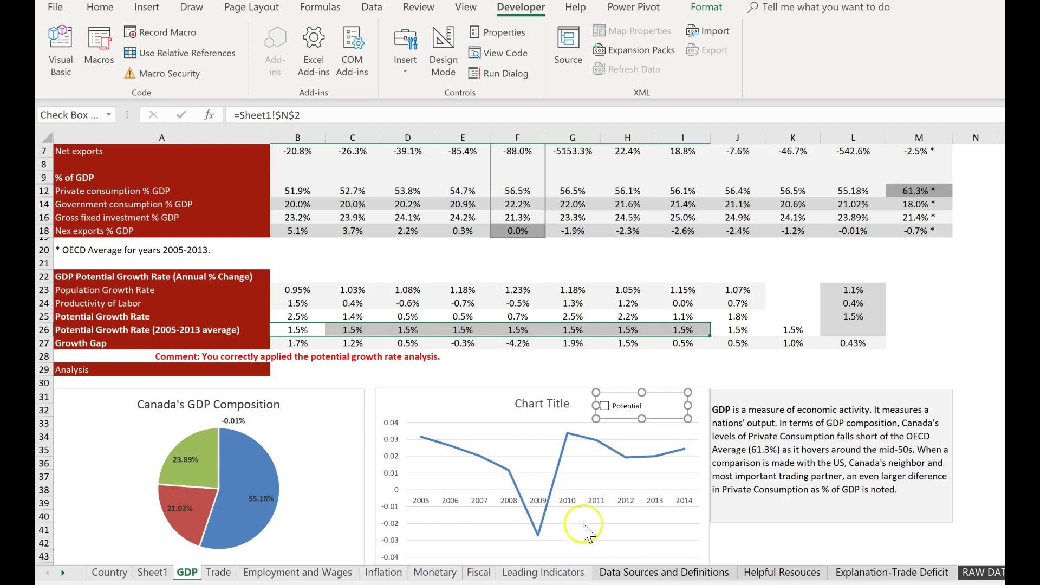
Toggle the Potential check box on and off, leaving it ticked so the red 0.015 line shows.
left_click(776, 546)
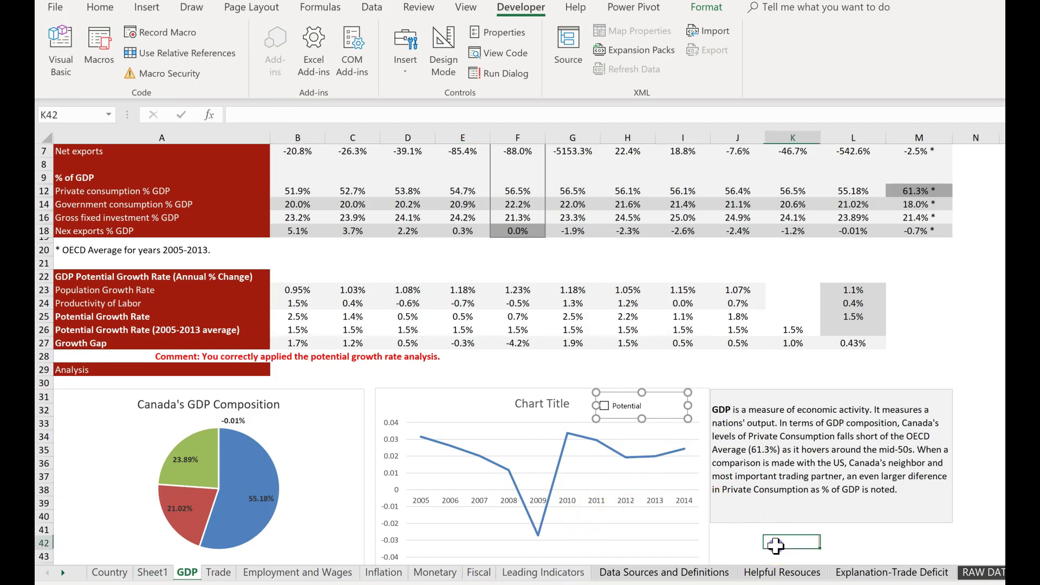
left_click(605, 407)
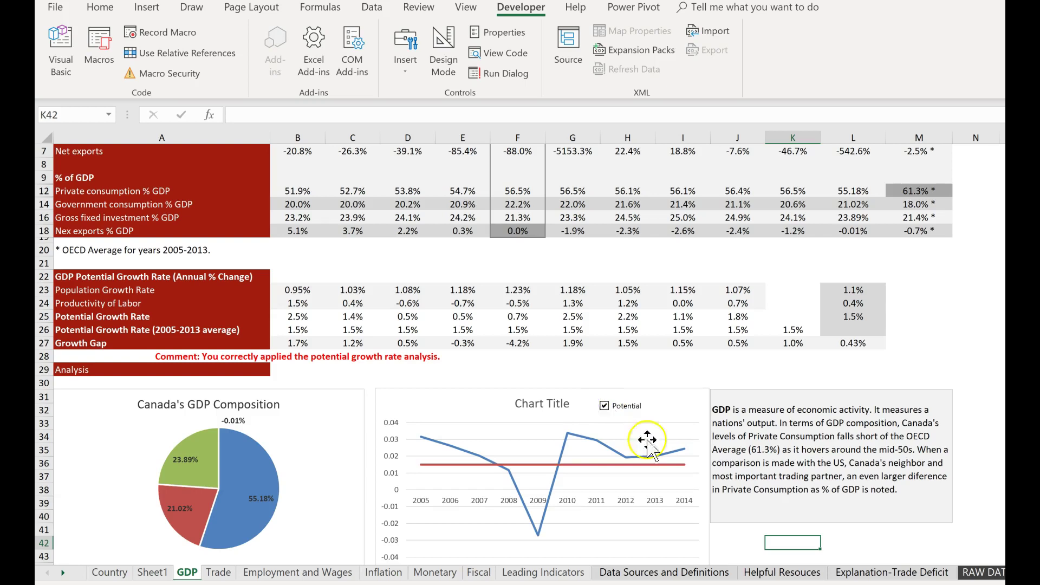
left_click(604, 408)
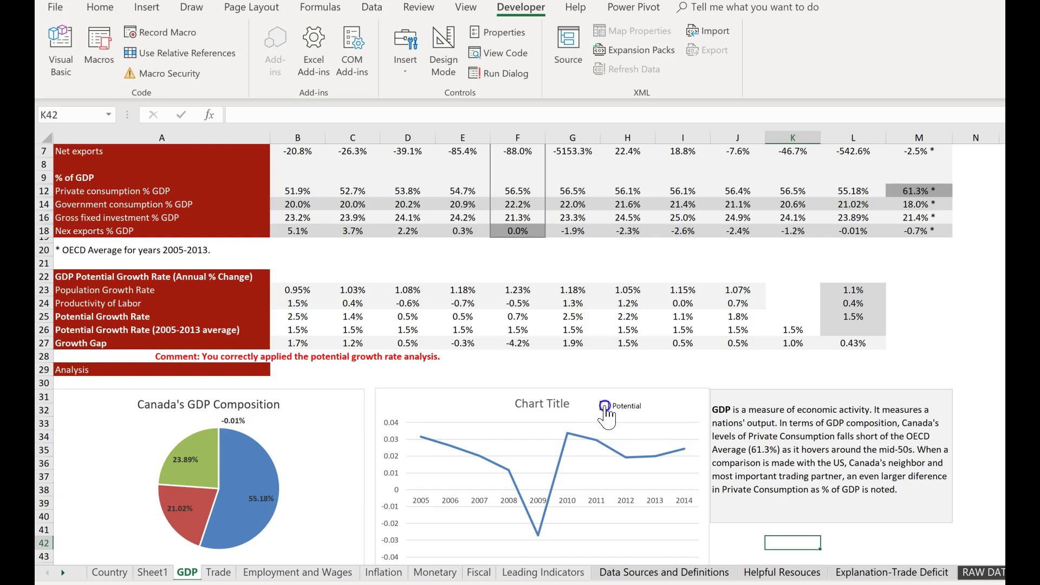
left_click(605, 406)
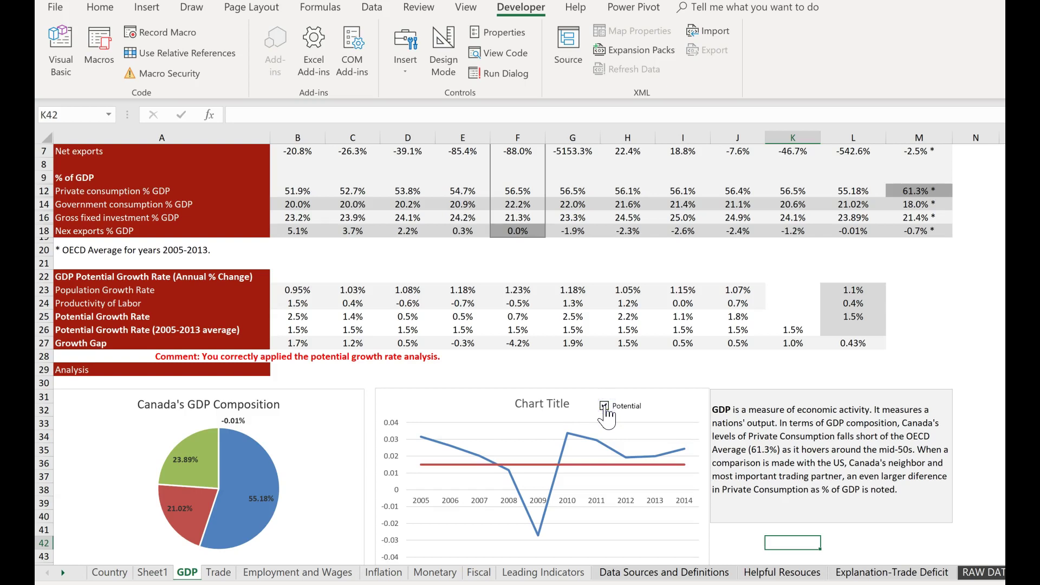
left_click(721, 510)
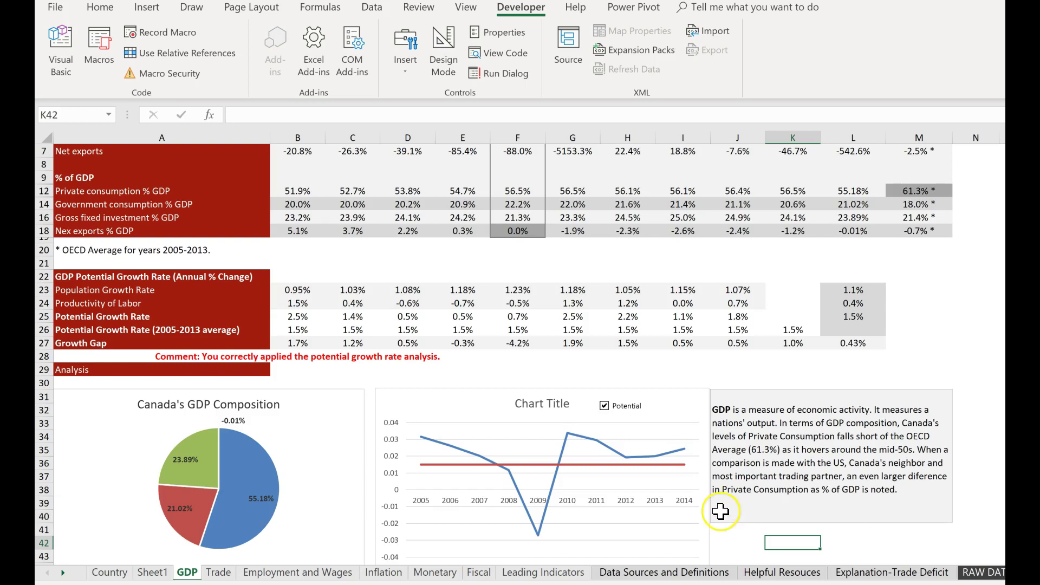